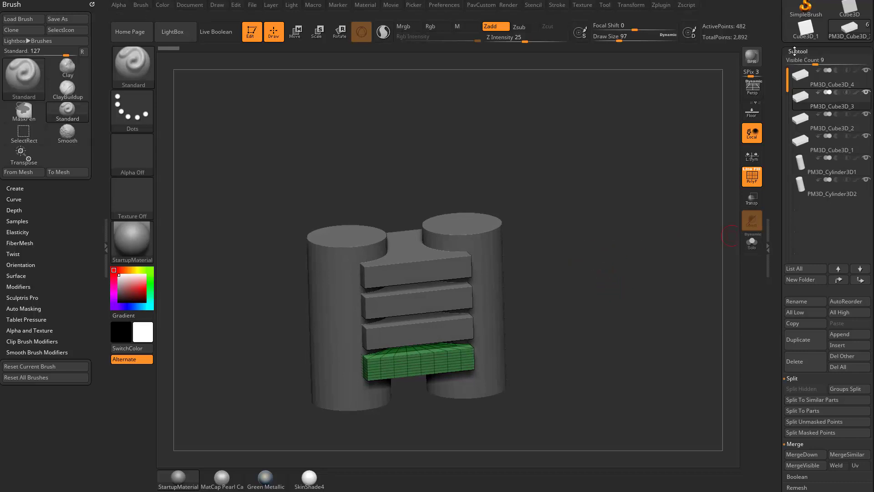
Open the UI section of the Interface preferences
{"action": "left_click_drag", "start_coordinate": [792, 51], "coordinate": [789, 86]}
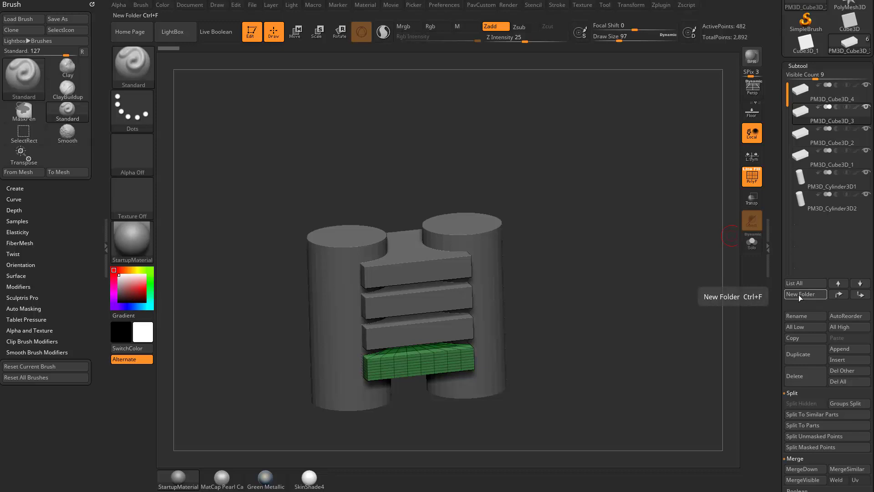
{"action": "mouse_move", "coordinate": [816, 76]}
{"action": "left_mouse_down"}
{"action": "mouse_move", "coordinate": [827, 77]}
{"action": "mouse_move", "coordinate": [804, 77]}
{"action": "mouse_move", "coordinate": [815, 77]}
{"action": "left_mouse_up"}
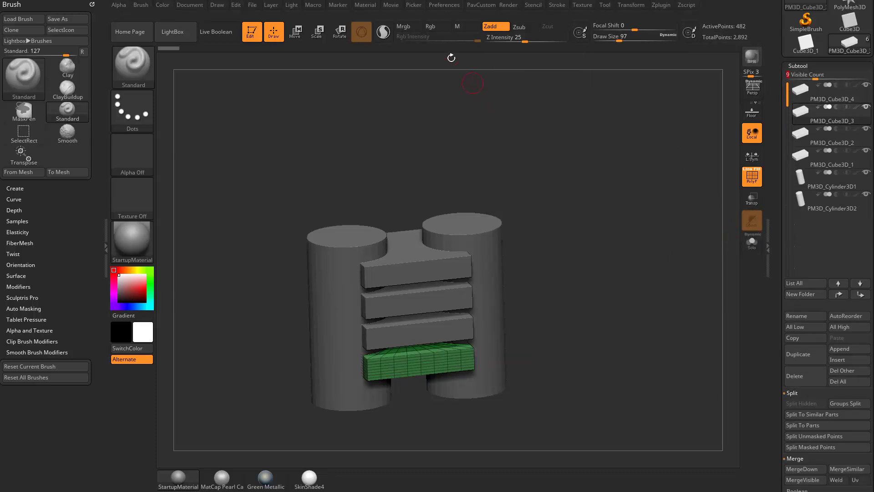
{"action": "left_click", "coordinate": [444, 5]}
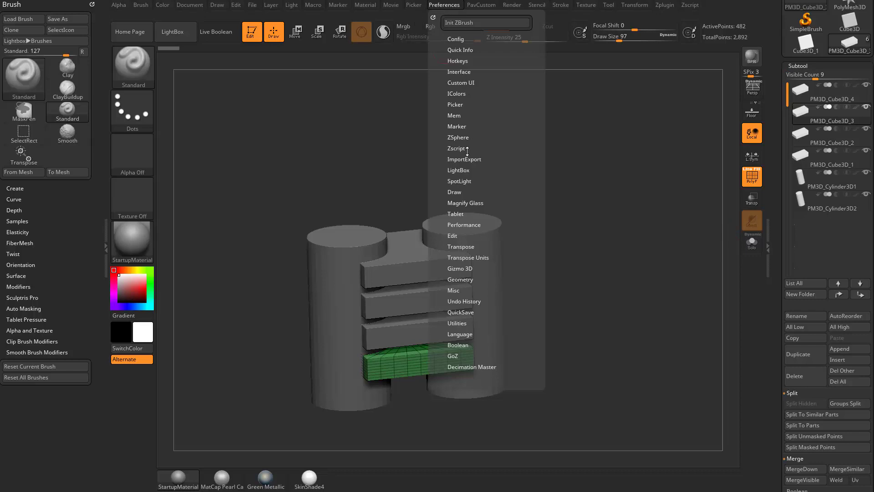
{"action": "key", "text": "shift"}
{"action": "left_click", "coordinate": [454, 72]}
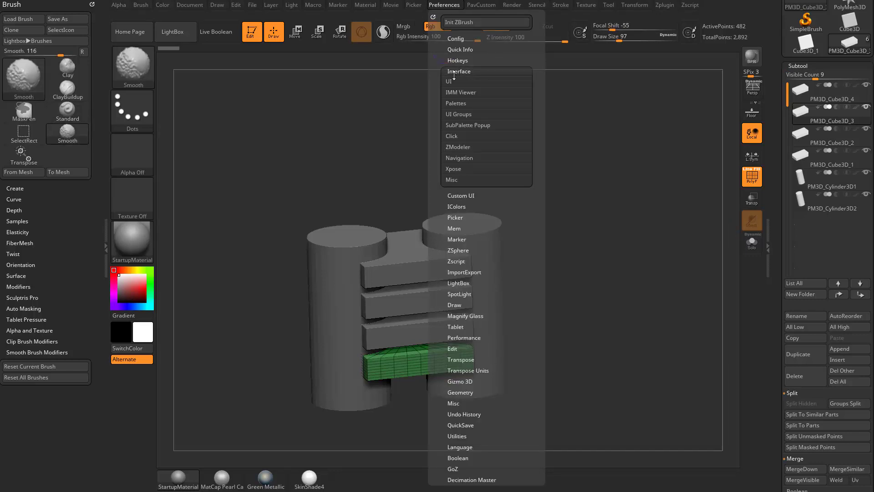
{"action": "left_click", "coordinate": [453, 81]}
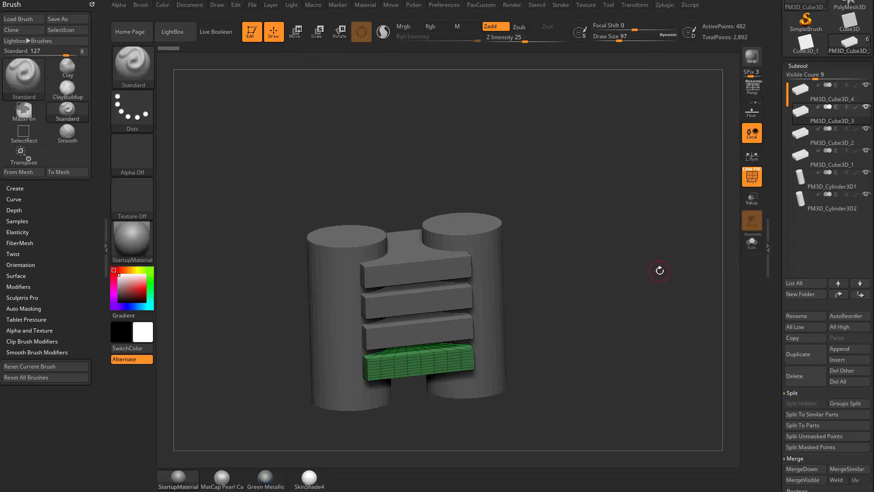
Create a subtool folder named Cylinders containing PM3D_Cube3D_3
{"action": "left_click", "coordinate": [800, 294]}
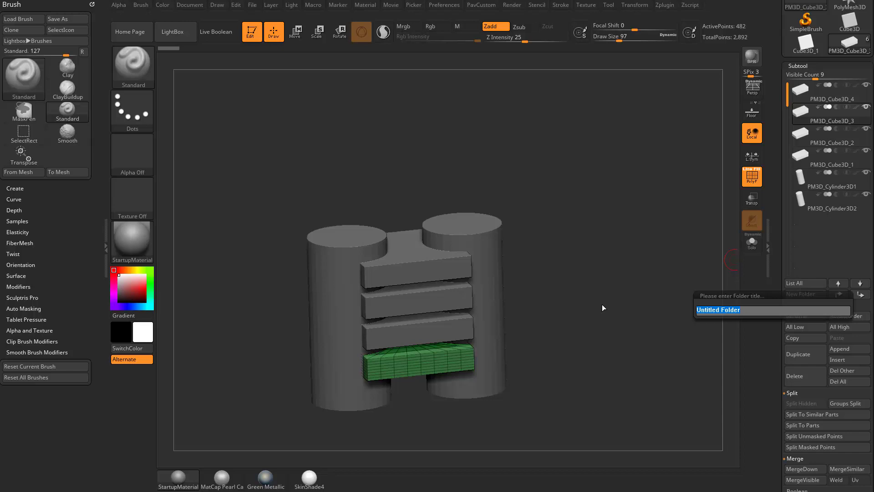
{"action": "type", "text": "Cylinders"}
{"action": "key", "text": "Return"}
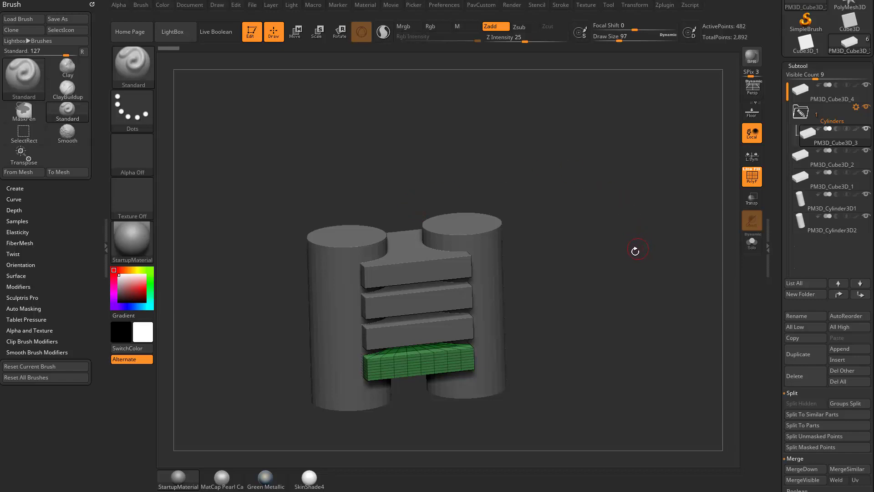
{"action": "left_click_drag", "start_coordinate": [634, 250], "coordinate": [534, 299], "text": "shift"}
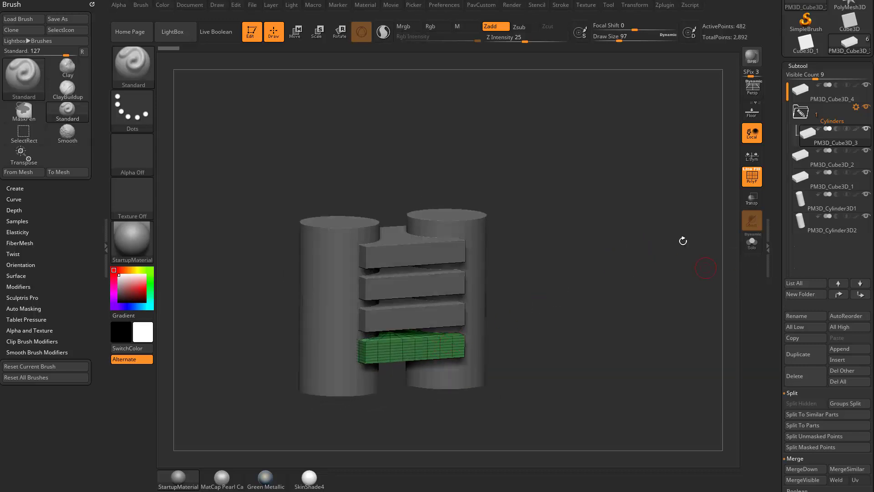
Move PM3D_Cube3D_3 out of the Cylinders folder to the end of the subtool list
{"action": "mouse_move", "coordinate": [822, 140]}
{"action": "left_click_drag", "start_coordinate": [821, 154], "coordinate": [802, 252]}
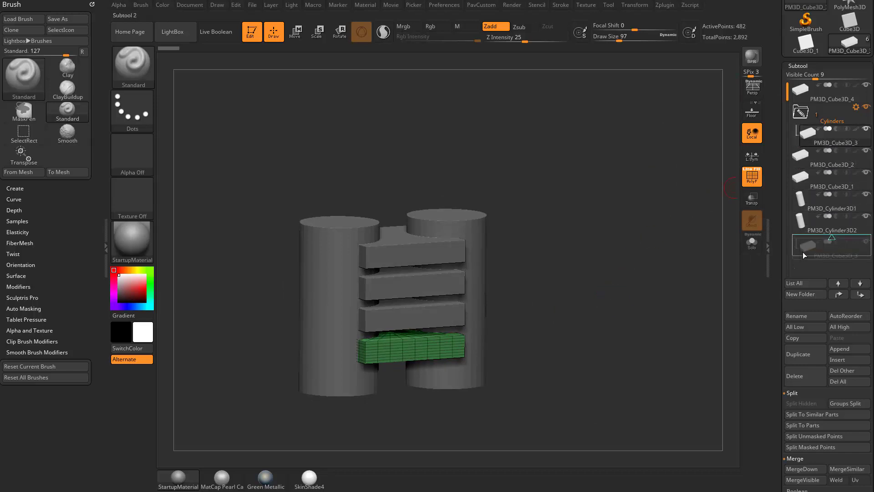
{"action": "mouse_move", "coordinate": [824, 120]}
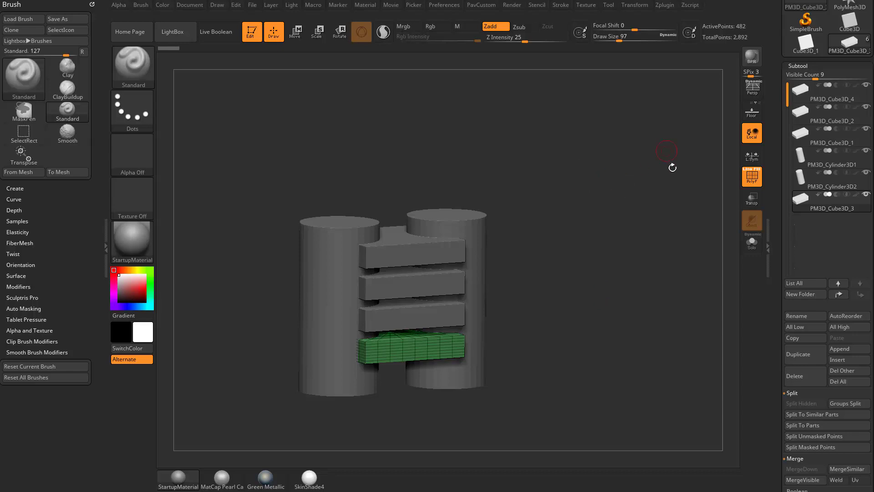
Create a new subtool folder named Cylinders at the end of the subtool list
{"action": "left_click", "coordinate": [801, 293]}
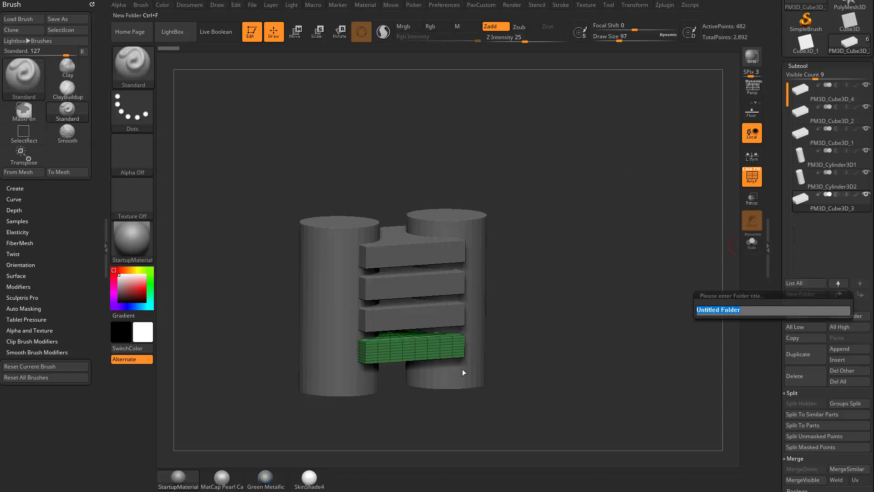
{"action": "type", "text": "Cylinders"}
{"action": "key", "text": "Return"}
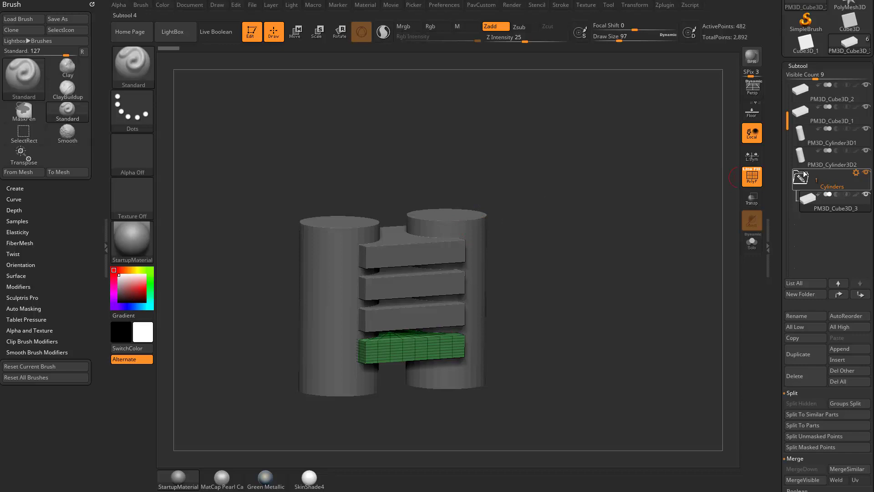
Move both cylinder subtools into the Cylinders folder and take PM3D_Cube3D_3 out of it
{"action": "left_click_drag", "start_coordinate": [820, 160], "coordinate": [830, 184]}
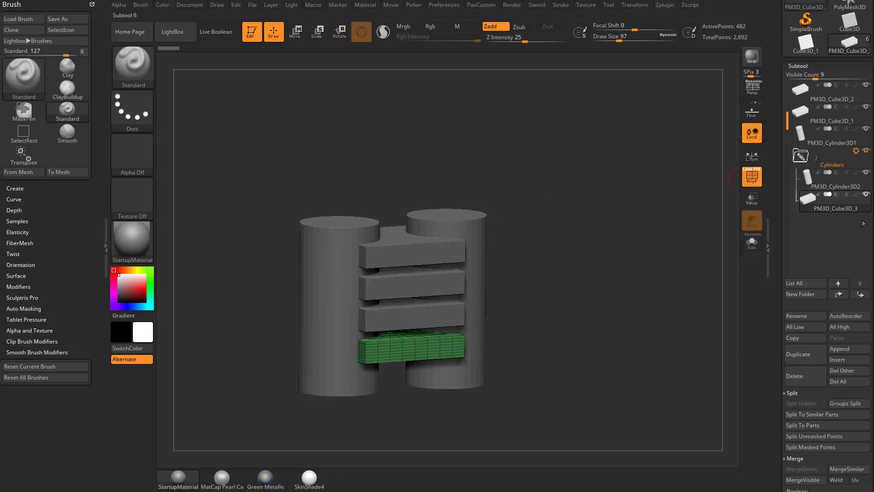
{"action": "left_click_drag", "start_coordinate": [827, 142], "coordinate": [822, 169]}
{"action": "left_click_drag", "start_coordinate": [827, 207], "coordinate": [817, 119]}
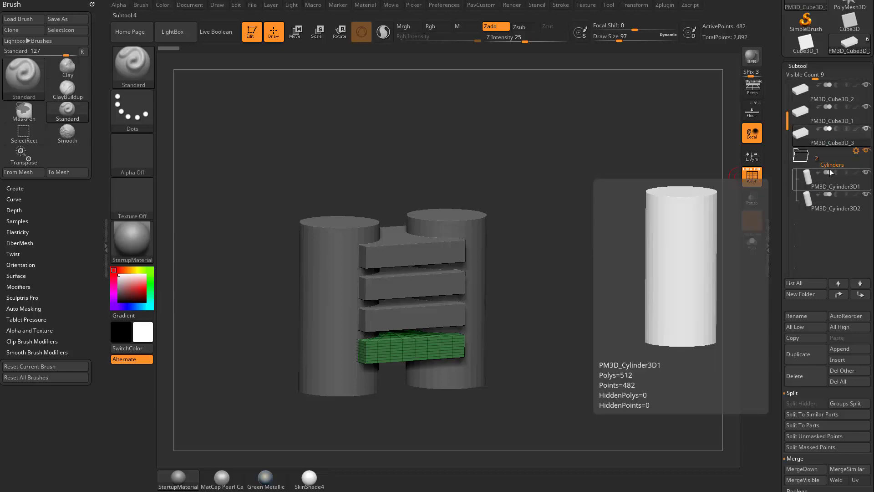
Select the two cylinder subtools and PM3D_Cube3D_1 in turn, and collapse the Cylinders folder
{"action": "left_click", "coordinate": [802, 159]}
{"action": "left_click", "coordinate": [802, 160]}
{"action": "left_click", "coordinate": [832, 209]}
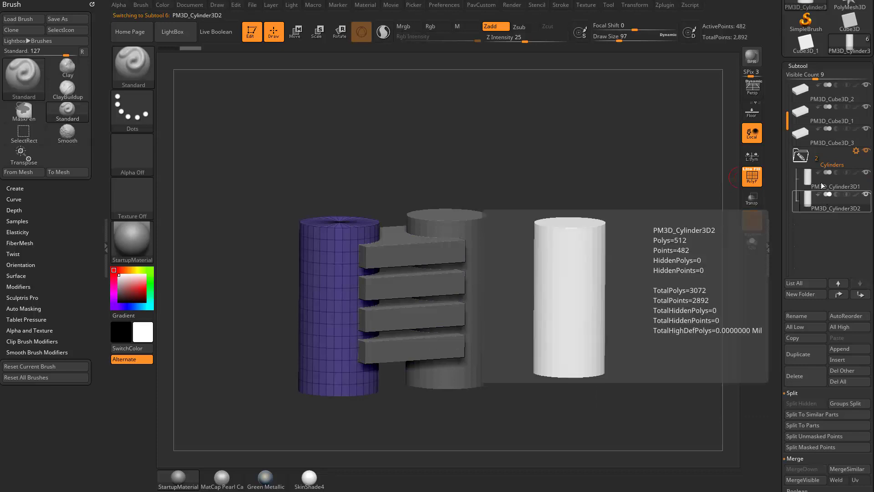
{"action": "mouse_move", "coordinate": [804, 157]}
{"action": "left_click", "coordinate": [831, 184]}
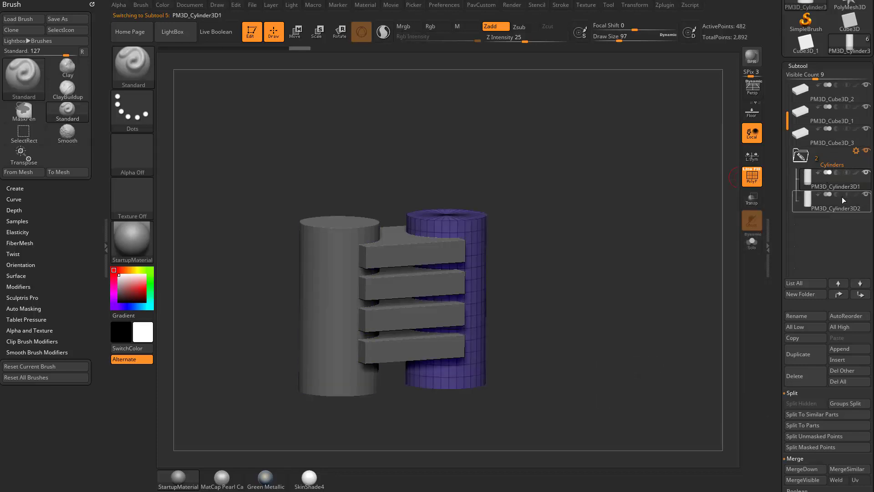
{"action": "left_click", "coordinate": [830, 203]}
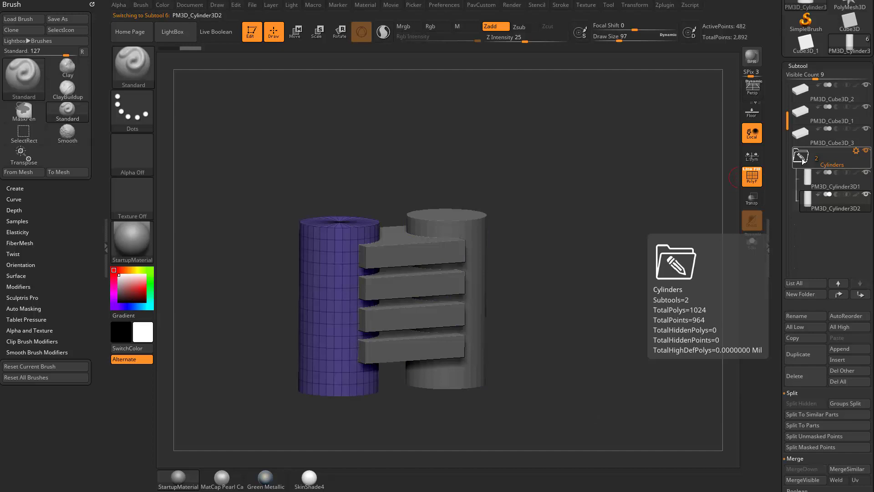
{"action": "left_click", "coordinate": [833, 120]}
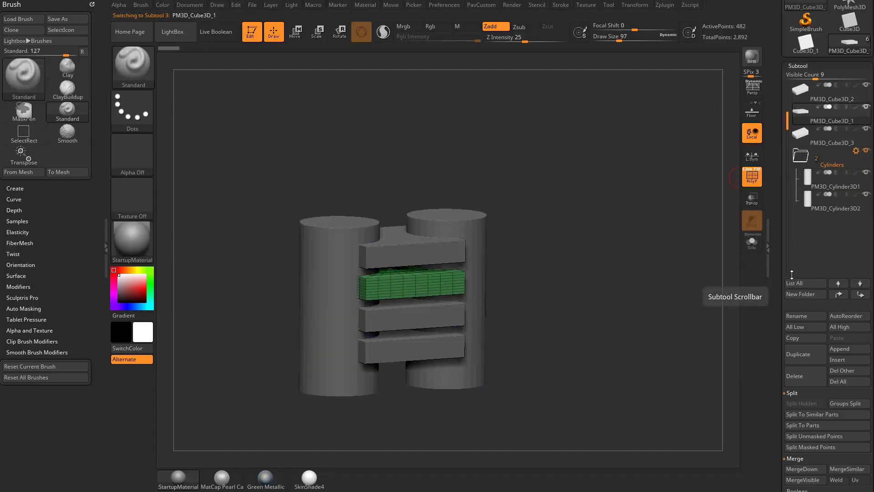
{"action": "left_click", "coordinate": [800, 155]}
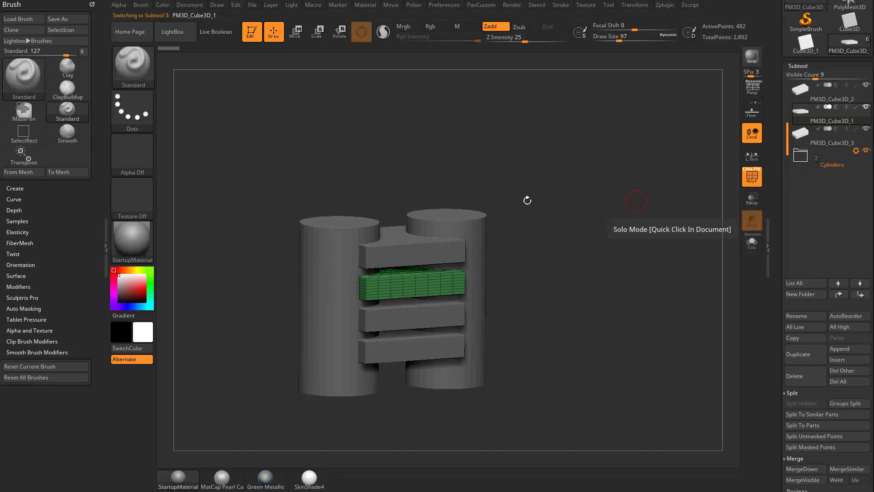
Select the left cylinder in the model and enable Transpose All Selected Subtools on its Move gizmo
{"action": "left_click", "coordinate": [326, 283], "text": "alt"}
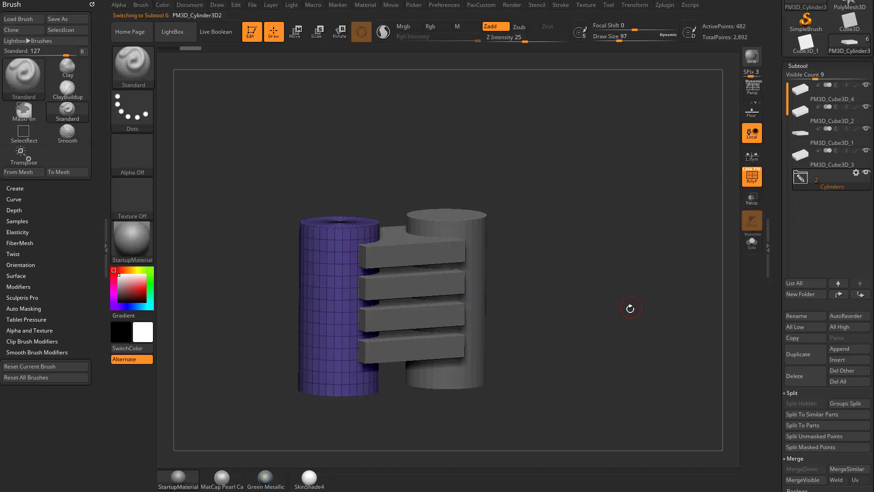
{"action": "left_click_drag", "start_coordinate": [609, 196], "coordinate": [602, 217]}
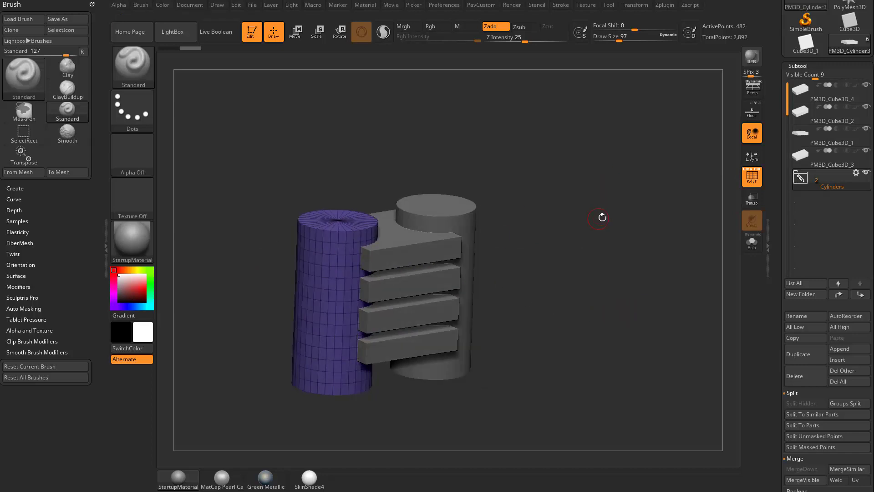
{"action": "key", "text": "w"}
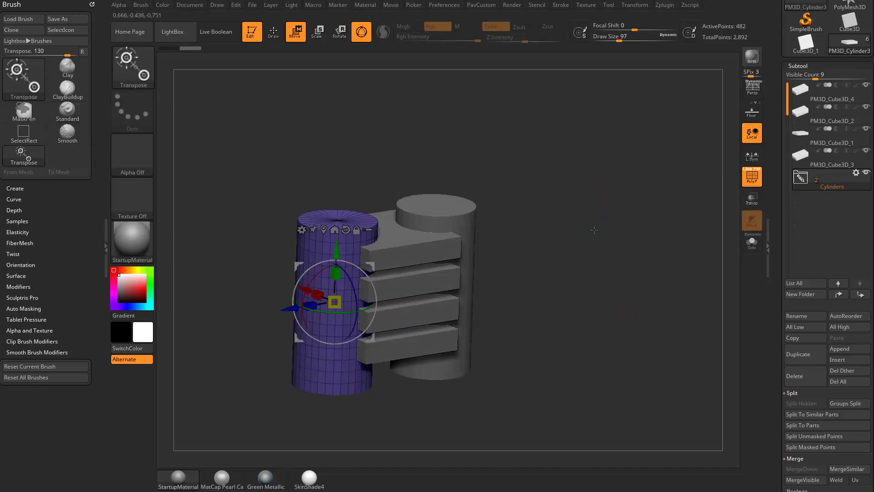
{"action": "left_click", "coordinate": [369, 229]}
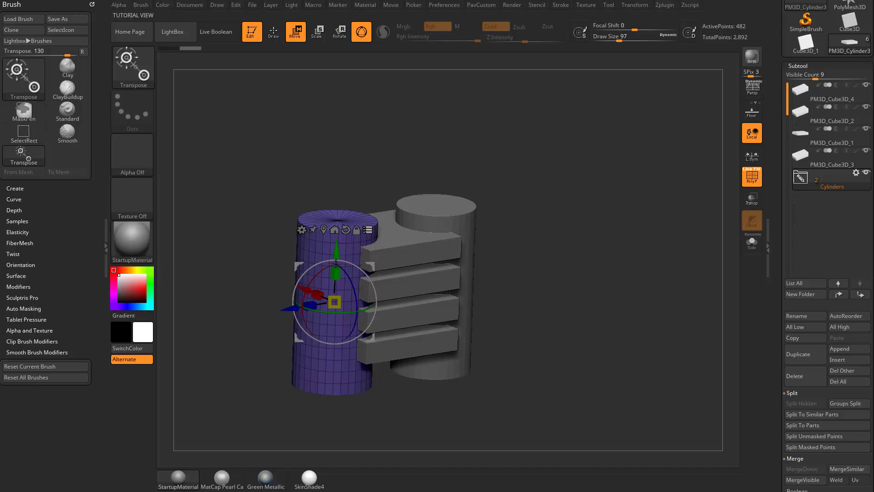
Bring up the YouTube playlists page in the browser and return to ZBrush
{"action": "left_click_drag", "start_coordinate": [533, 489], "coordinate": [477, 21]}
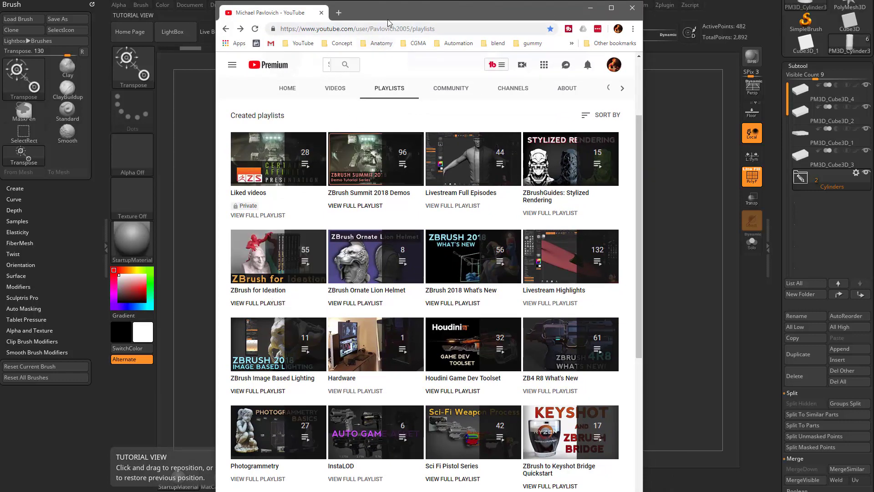
{"action": "key", "text": "alt+Tab"}
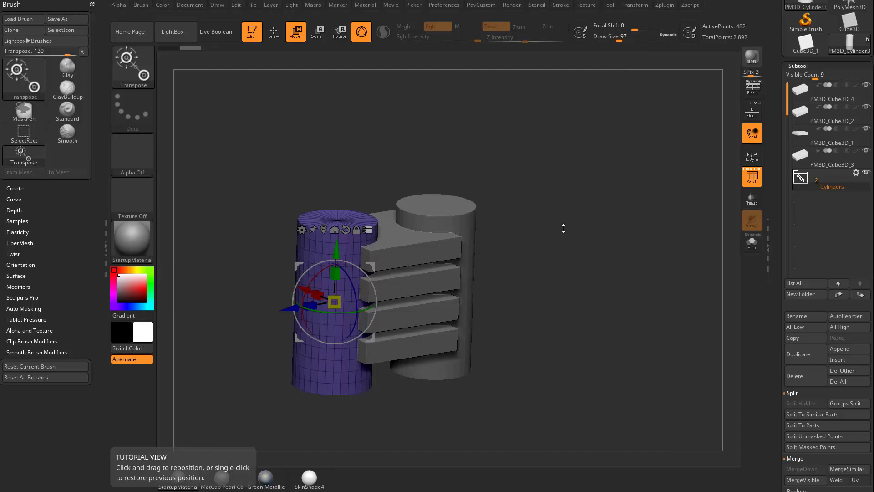
{"action": "left_click_drag", "start_coordinate": [543, 223], "coordinate": [549, 158]}
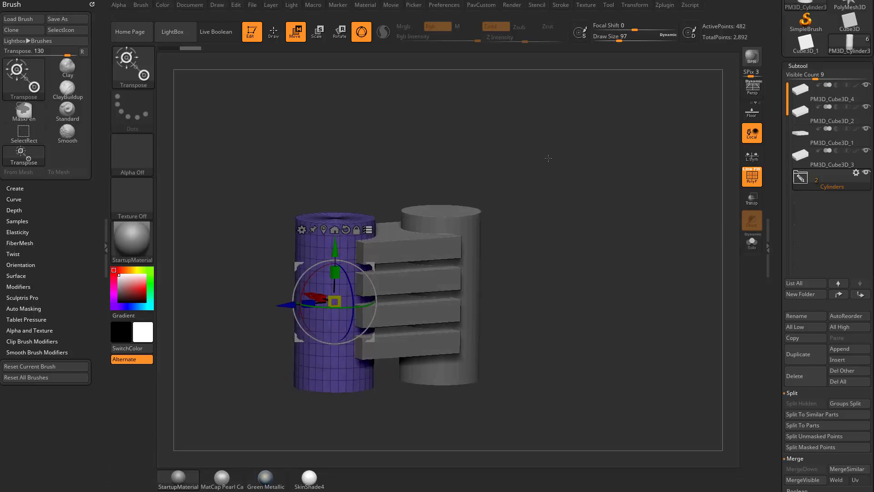
Clear the multi-transpose selection and select only the four cube slats between the cylinders
{"action": "left_click", "coordinate": [556, 147], "text": "ctrl+shift"}
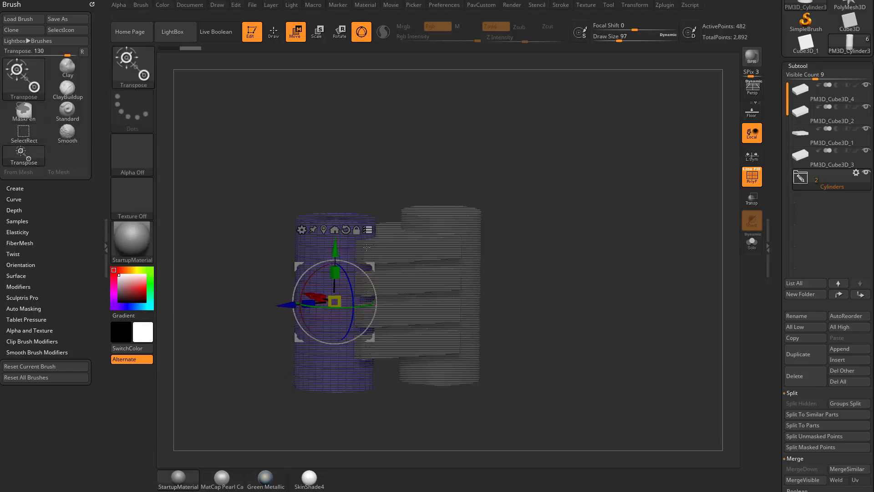
{"action": "left_click_drag", "start_coordinate": [582, 242], "coordinate": [524, 261], "text": "alt"}
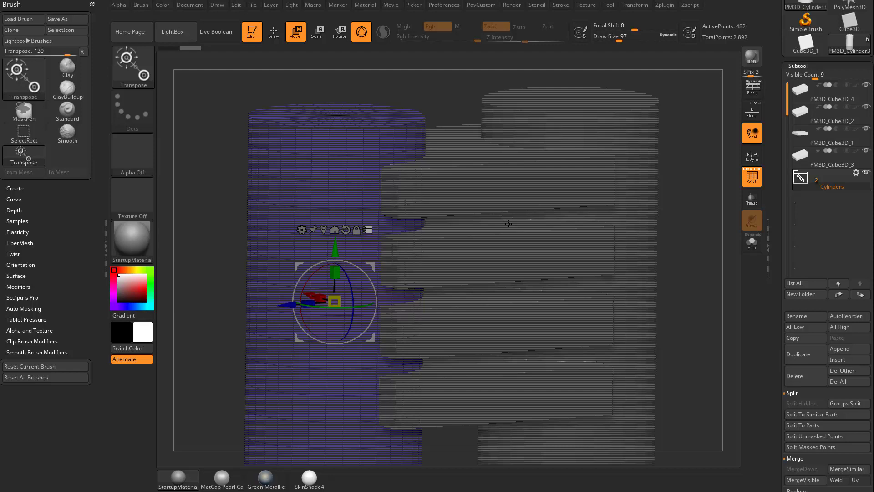
{"action": "mouse_move", "coordinate": [693, 192]}
{"action": "left_mouse_down", "text": "alt"}
{"action": "mouse_move", "coordinate": [669, 164]}
{"action": "mouse_move", "coordinate": [677, 163]}
{"action": "left_mouse_up", "text": "alt"}
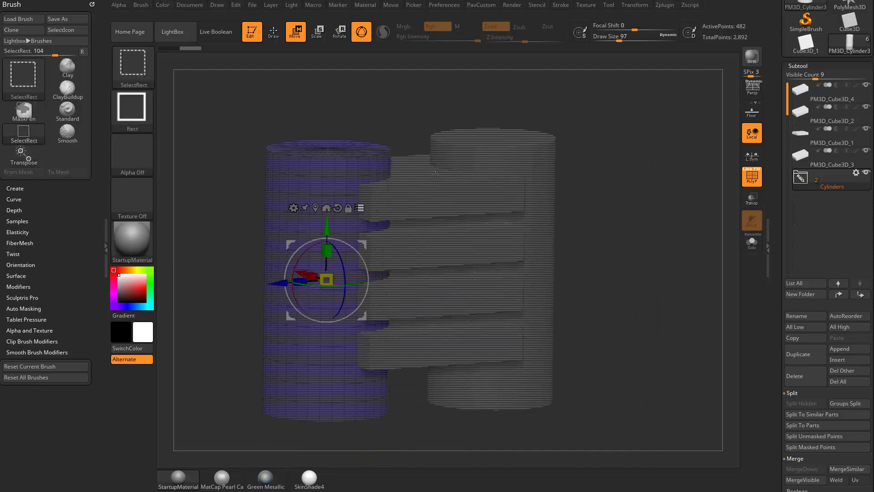
{"action": "left_click", "coordinate": [417, 185], "text": "ctrl+shift"}
{"action": "left_click", "coordinate": [419, 246], "text": "ctrl+shift"}
{"action": "left_click", "coordinate": [422, 308], "text": "ctrl+shift"}
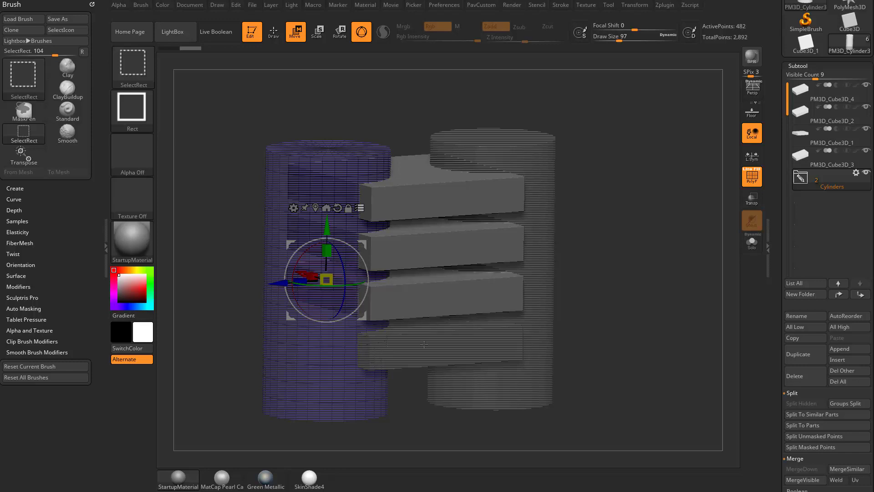
{"action": "left_click", "coordinate": [422, 348], "text": "ctrl+shift"}
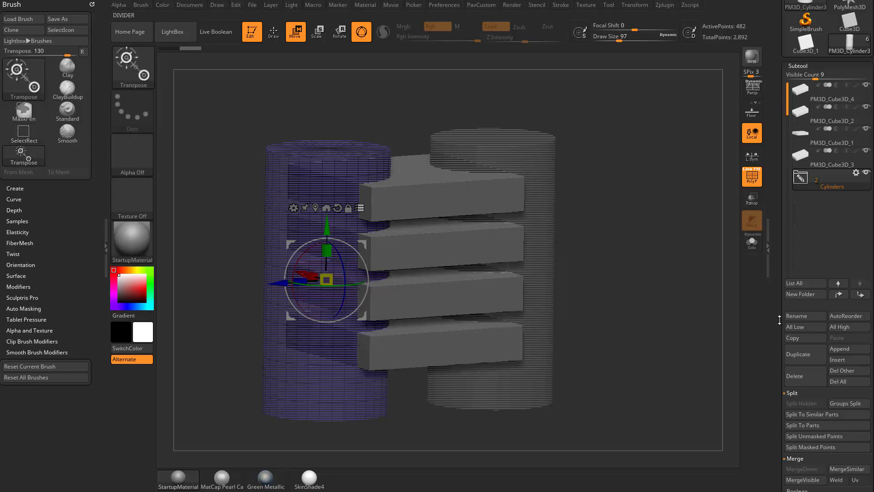
Create a folder named Cubes from the four selected slats, choosing to always accept folder creation without the note
{"action": "left_click", "coordinate": [635, 256], "text": "ctrl"}
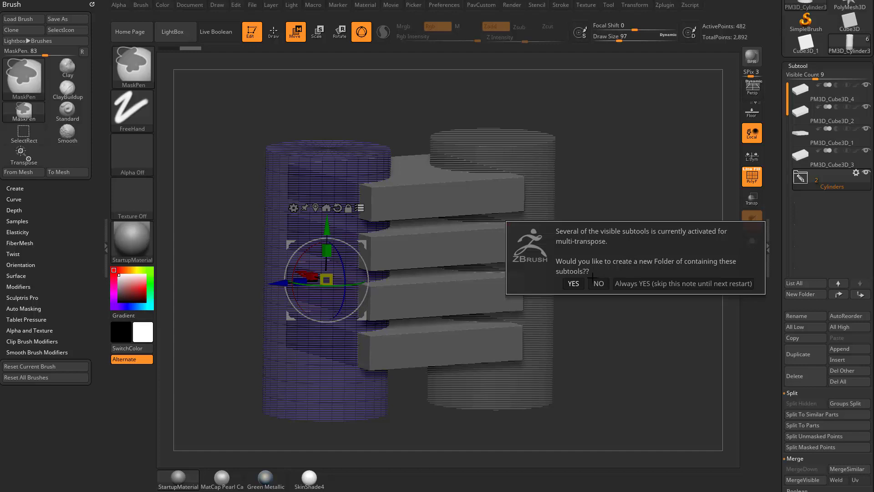
{"action": "left_click", "coordinate": [638, 283]}
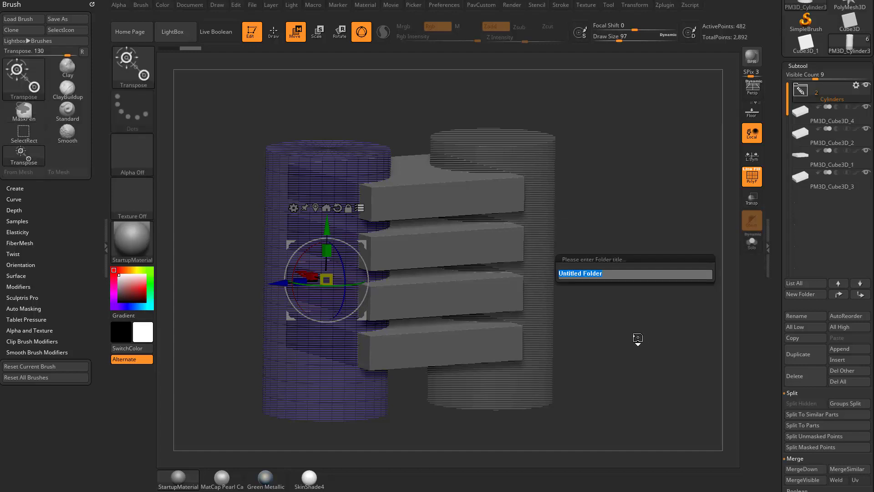
{"action": "type", "text": "Cubes"}
{"action": "key", "text": "Return"}
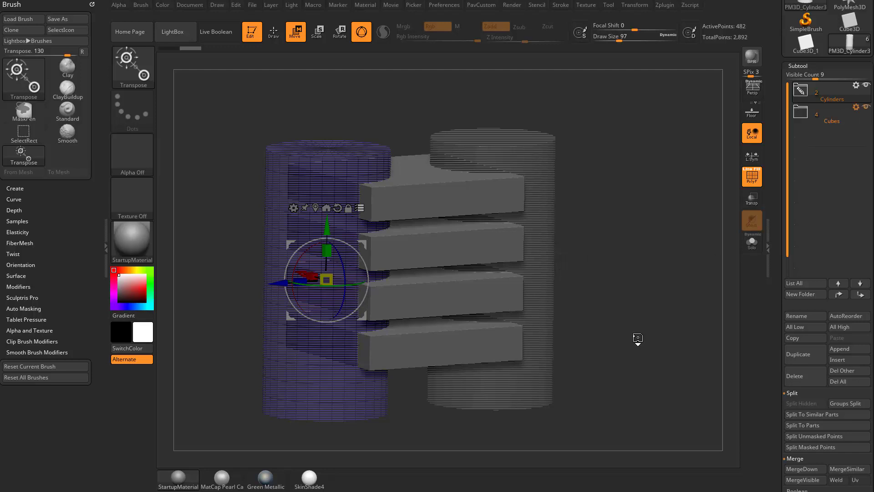
Expand the Cylinders and Cubes folders and turn off Transpose All Selected Subtools
{"action": "left_click", "coordinate": [831, 99]}
{"action": "left_click", "coordinate": [797, 157]}
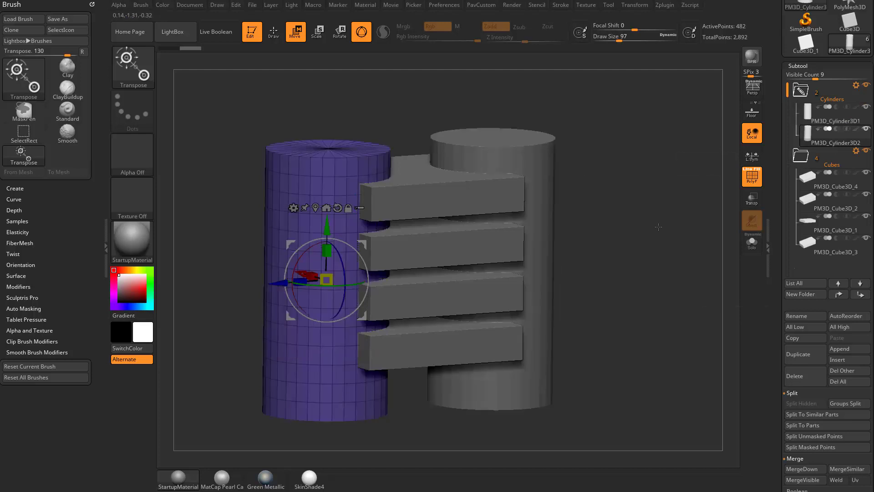
Reorder the slats inside the Cubes folder to PM3D_Cube3D_2, PM3D_Cube3D_3, PM3D_Cube3D_4 and PM3D_Cube3D_1
{"action": "mouse_move", "coordinate": [658, 227]}
{"action": "left_mouse_down"}
{"action": "mouse_move", "coordinate": [635, 210]}
{"action": "mouse_move", "coordinate": [610, 219]}
{"action": "mouse_move", "coordinate": [670, 217]}
{"action": "mouse_move", "coordinate": [656, 225]}
{"action": "left_mouse_up"}
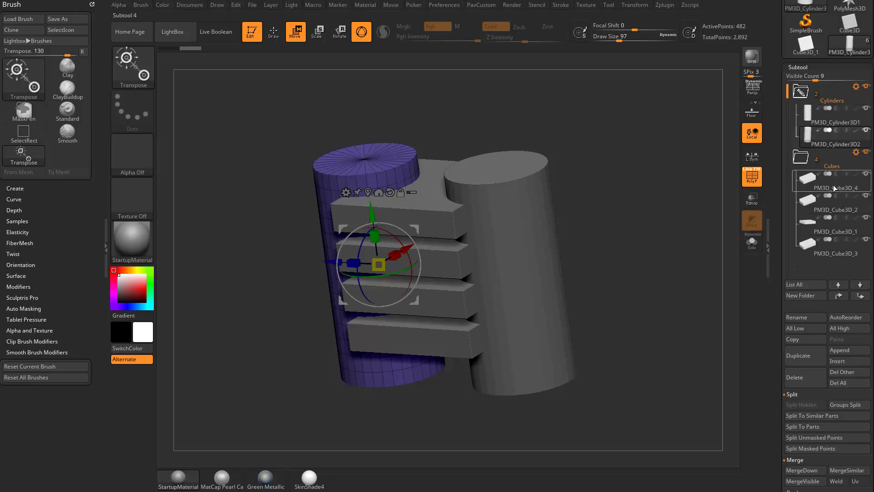
{"action": "left_click_drag", "start_coordinate": [833, 186], "coordinate": [838, 212]}
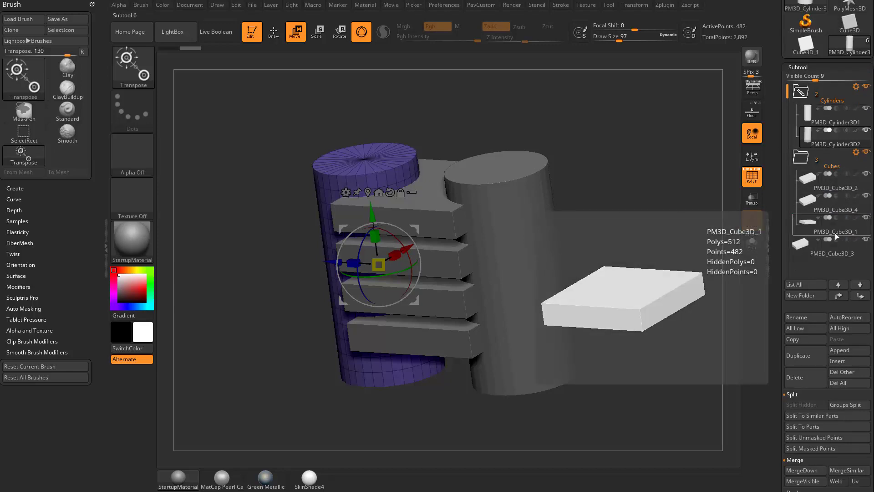
{"action": "left_click_drag", "start_coordinate": [826, 247], "coordinate": [836, 200]}
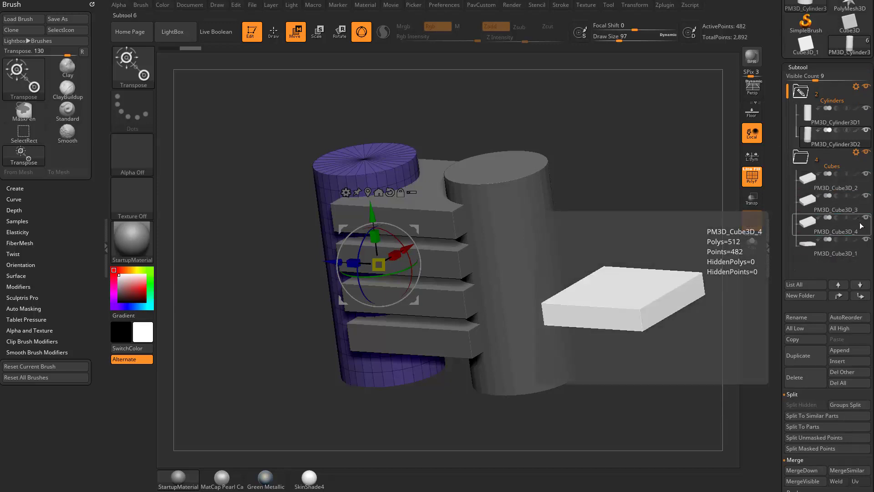
Collapse the Cubes and Cylinders folders to try repositioning Cubes in the list, and reopen only the Cylinders folder
{"action": "left_click", "coordinate": [801, 156]}
{"action": "left_click", "coordinate": [802, 94]}
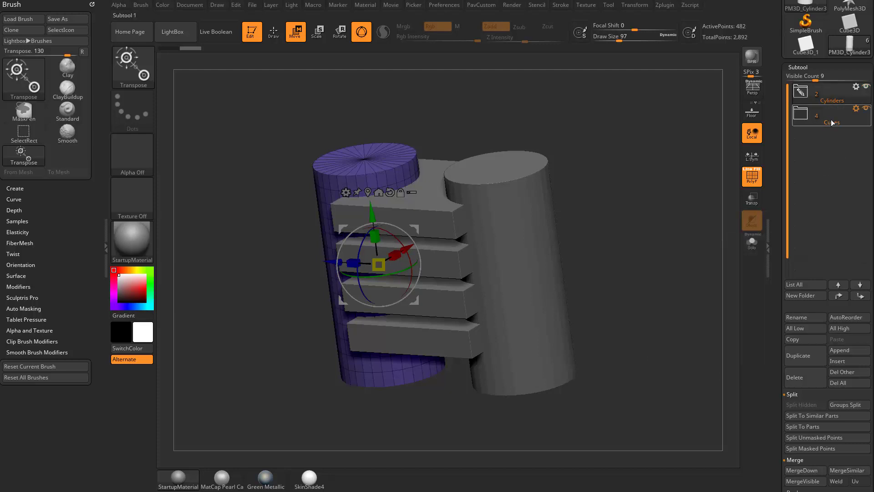
{"action": "left_click_drag", "start_coordinate": [830, 122], "coordinate": [826, 145]}
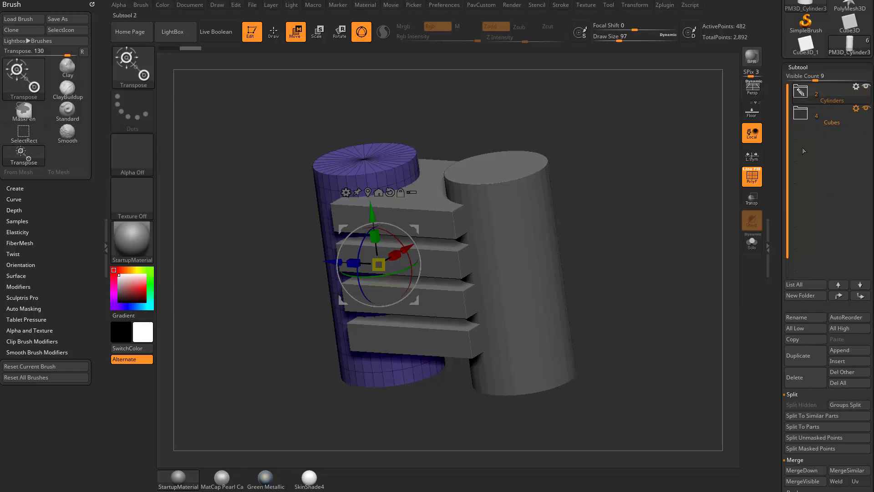
{"action": "left_click_drag", "start_coordinate": [646, 185], "coordinate": [663, 210]}
{"action": "left_click", "coordinate": [800, 93]}
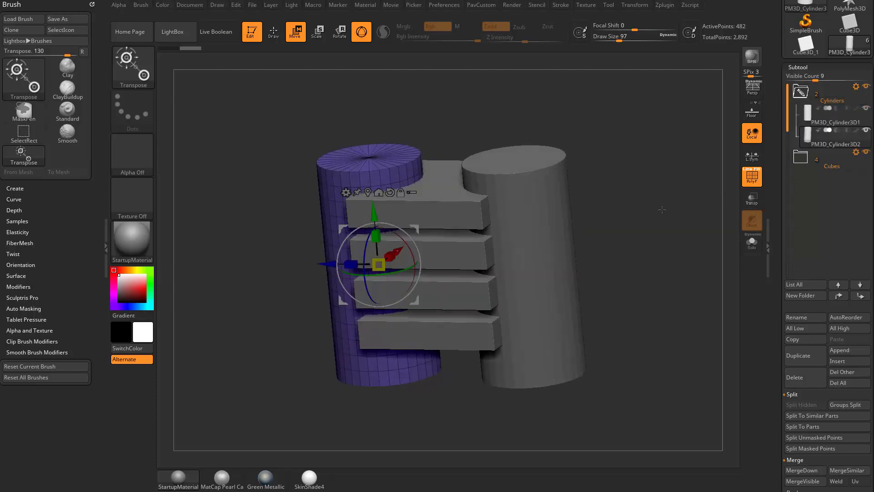
Turn on Transpose All Selected Subtools, select only the two cylinders and try moving them upward together
{"action": "left_click", "coordinate": [413, 192]}
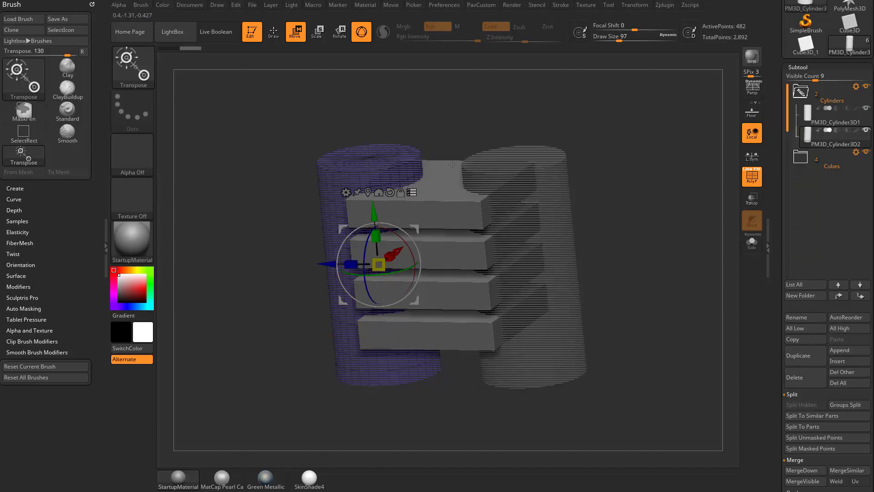
{"action": "left_click", "coordinate": [605, 172], "text": "ctrl+shift"}
{"action": "left_click", "coordinate": [598, 147], "text": "ctrl+shift"}
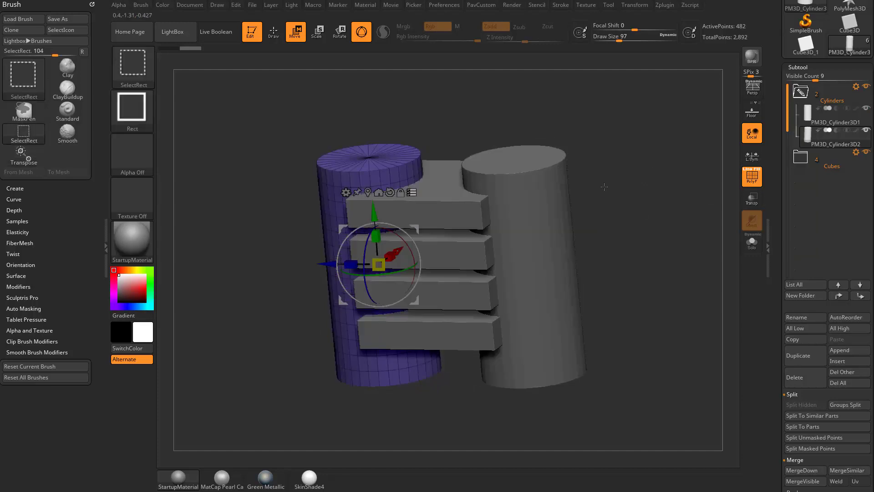
{"action": "left_click", "coordinate": [564, 180], "text": "ctrl+shift"}
{"action": "left_click", "coordinate": [360, 164], "text": "ctrl+shift"}
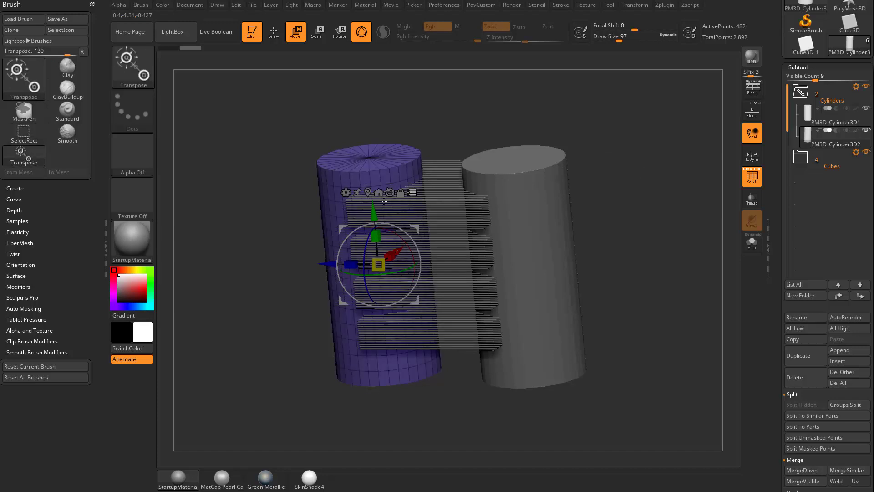
{"action": "left_click_drag", "start_coordinate": [374, 210], "coordinate": [372, 183]}
{"action": "mouse_move", "coordinate": [673, 178]}
{"action": "left_mouse_down"}
{"action": "mouse_move", "coordinate": [654, 187]}
{"action": "mouse_move", "coordinate": [662, 140]}
{"action": "left_mouse_up"}
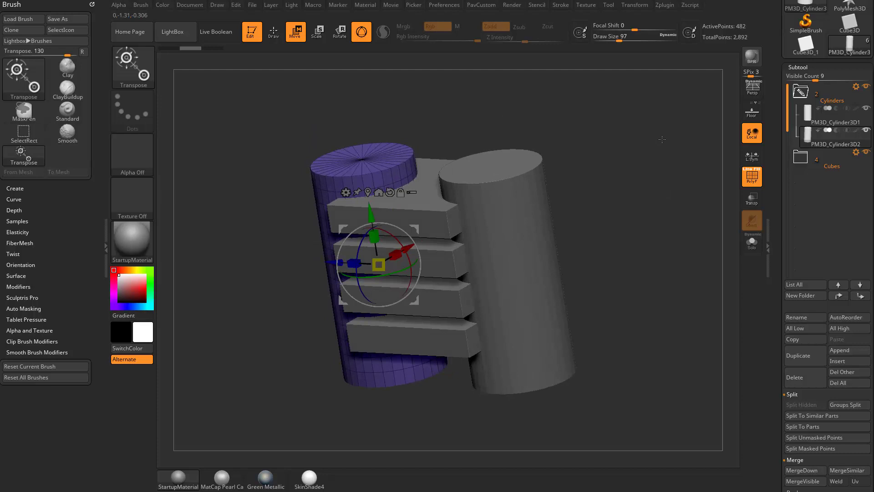
Apply Transpose Set to the Cylinders folder, then shorten both cylinders vertically and raise them to the top of the slat stack
{"action": "left_click", "coordinate": [856, 87]}
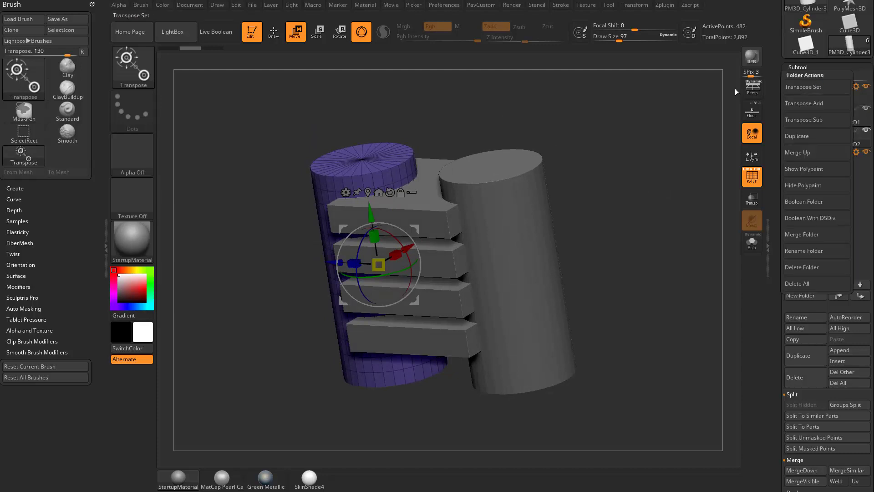
{"action": "left_click", "coordinate": [857, 88]}
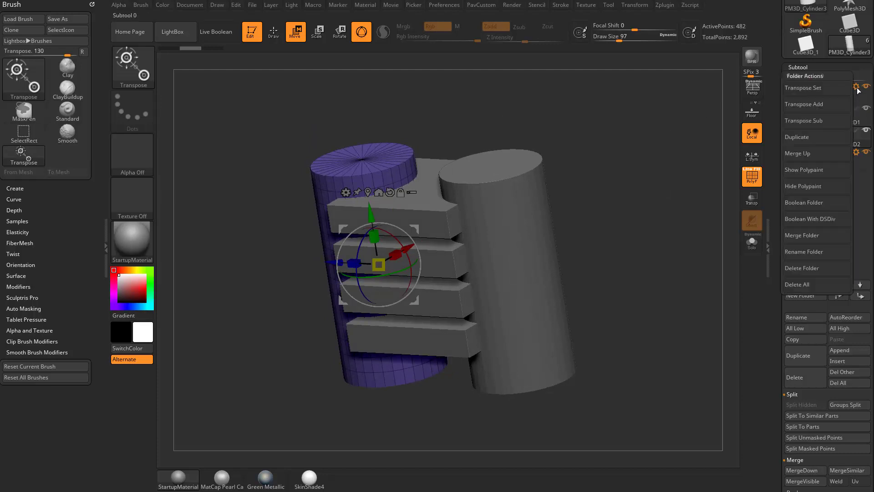
{"action": "left_click", "coordinate": [824, 88]}
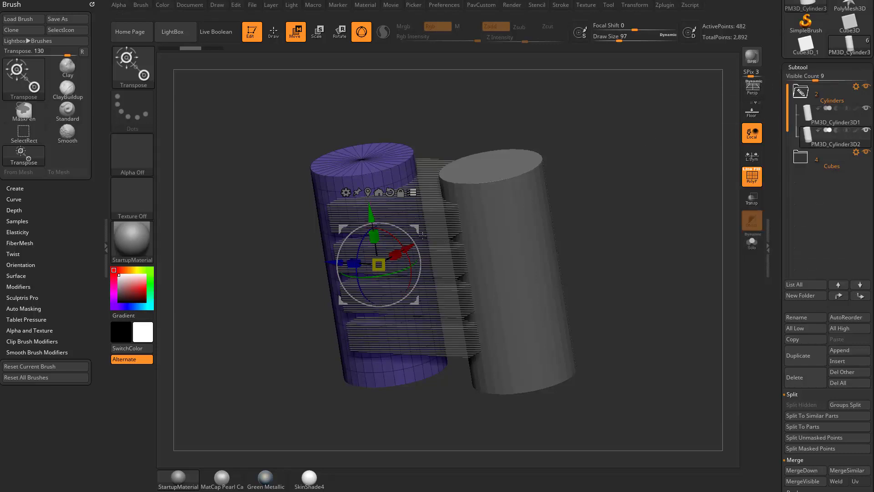
{"action": "left_click_drag", "start_coordinate": [374, 211], "coordinate": [361, 115]}
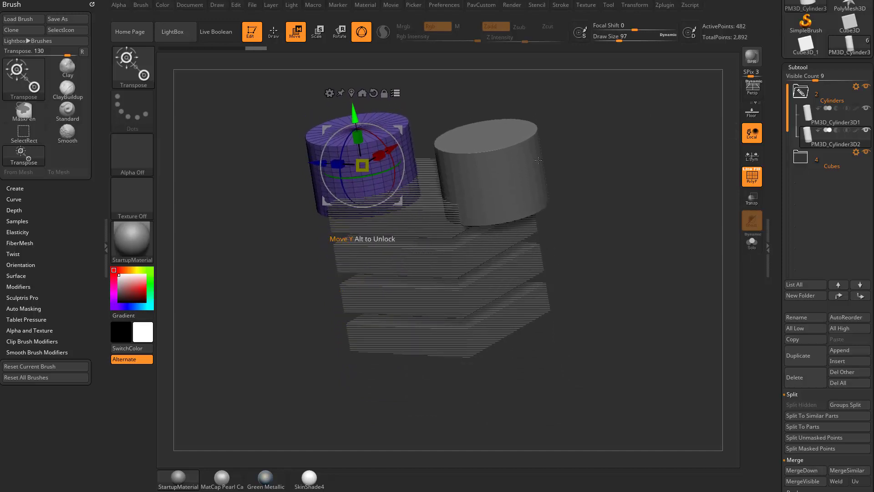
{"action": "left_click_drag", "start_coordinate": [592, 175], "coordinate": [664, 267]}
{"action": "left_click", "coordinate": [404, 120]}
Duplicate the Cylinders folder and use Transpose Set on the copy to move its two cylinders down to the bottom of the slat stack
{"action": "left_click", "coordinate": [856, 86]}
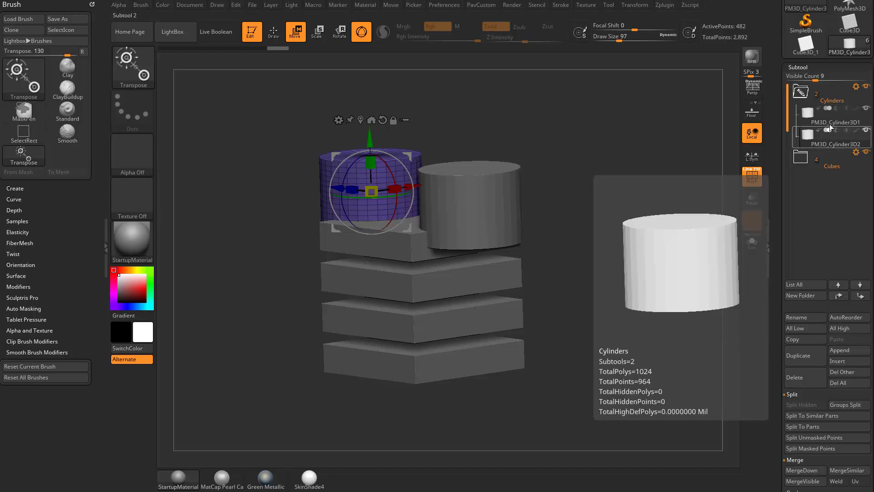
{"action": "left_click", "coordinate": [838, 89]}
{"action": "left_click", "coordinate": [810, 137]}
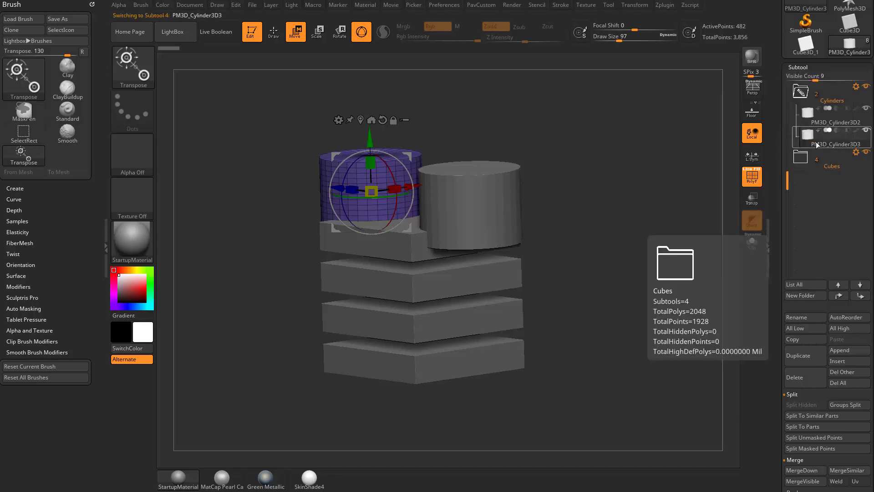
{"action": "left_click_drag", "start_coordinate": [788, 180], "coordinate": [788, 82]}
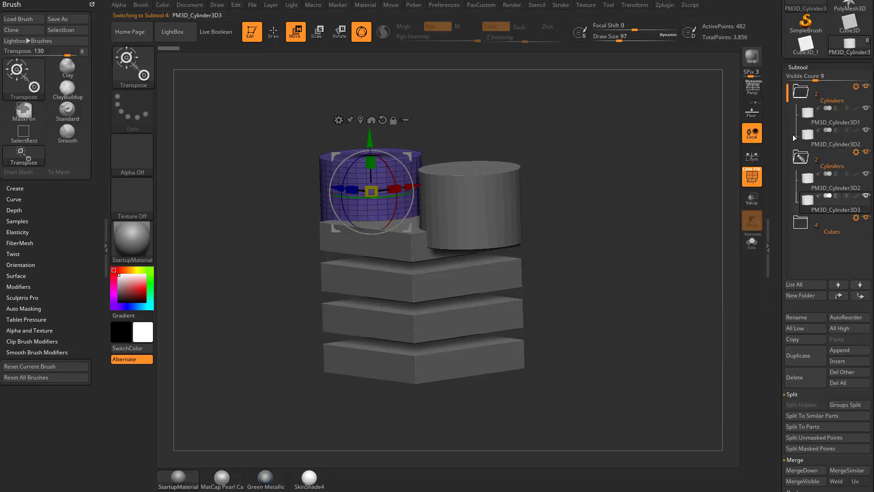
{"action": "left_click", "coordinate": [858, 153]}
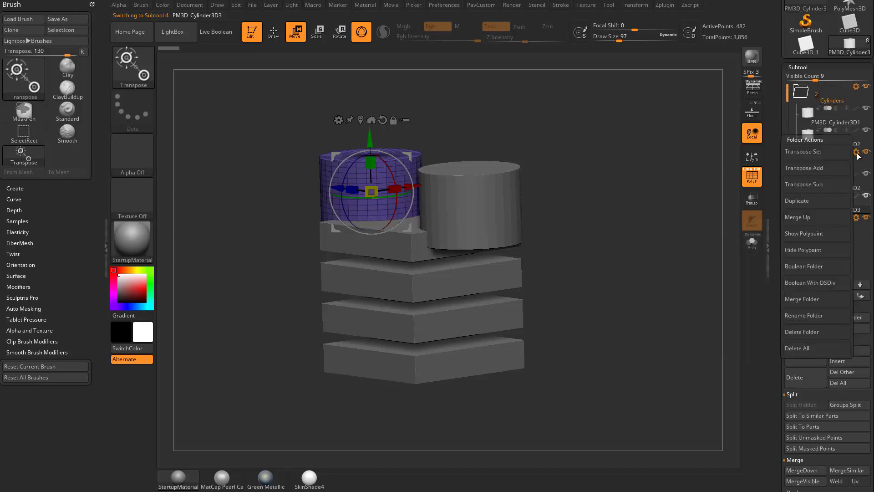
{"action": "left_click", "coordinate": [815, 152]}
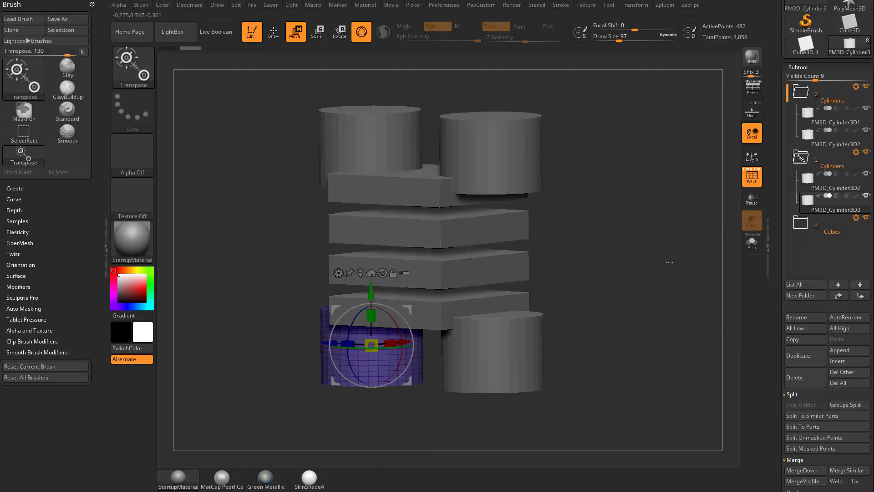
Rename the duplicated Cylinders folder, which holds the two lower cylinders, as CylindersBottom
{"action": "left_click", "coordinate": [829, 172]}
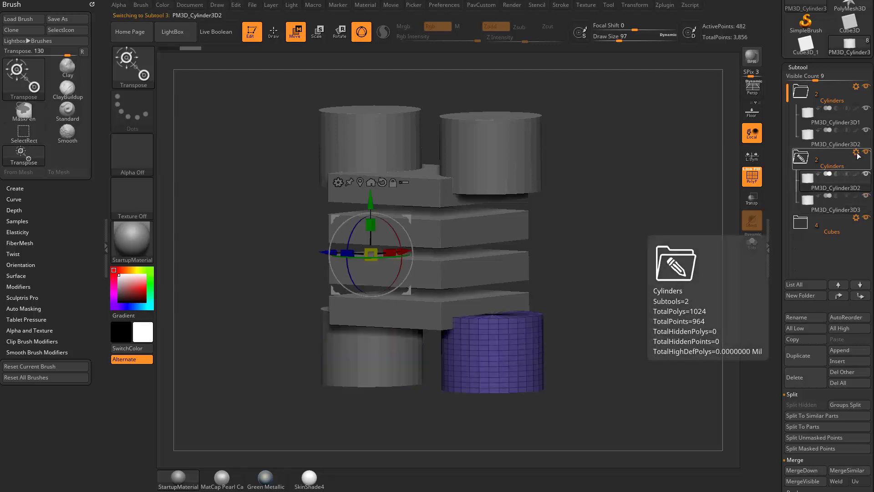
{"action": "left_click", "coordinate": [857, 153]}
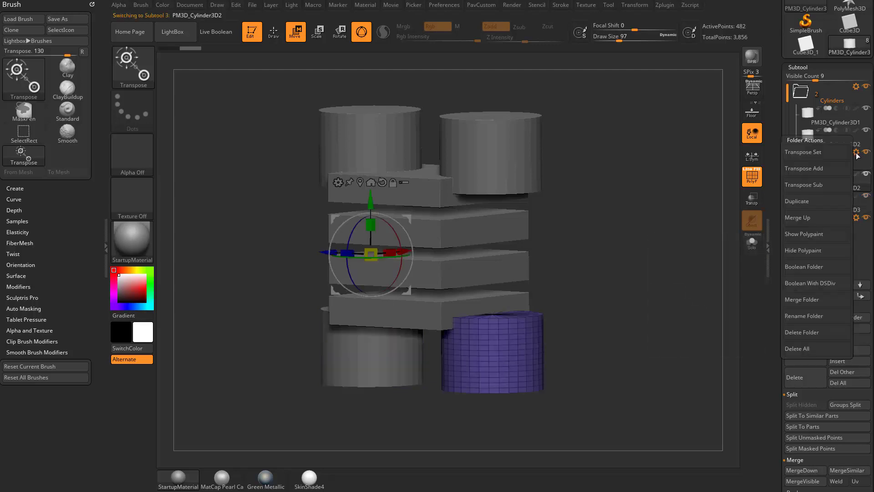
{"action": "left_click", "coordinate": [802, 316]}
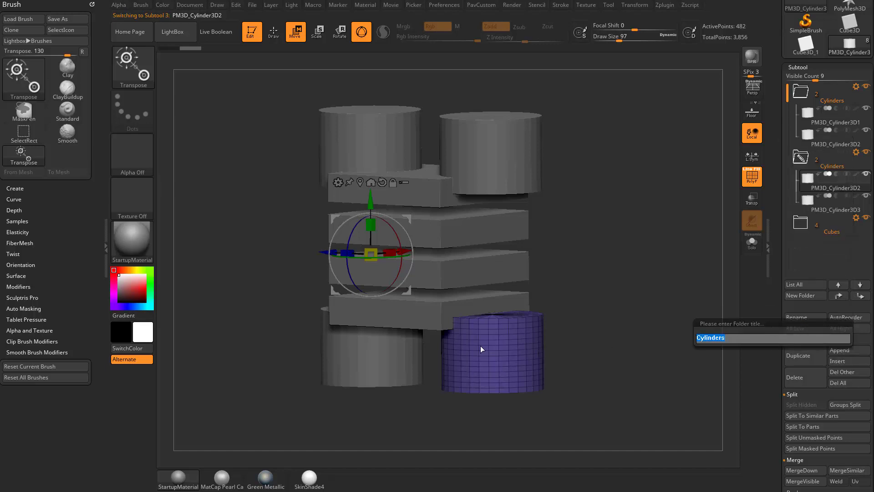
{"action": "type", "text": "Cylind"}
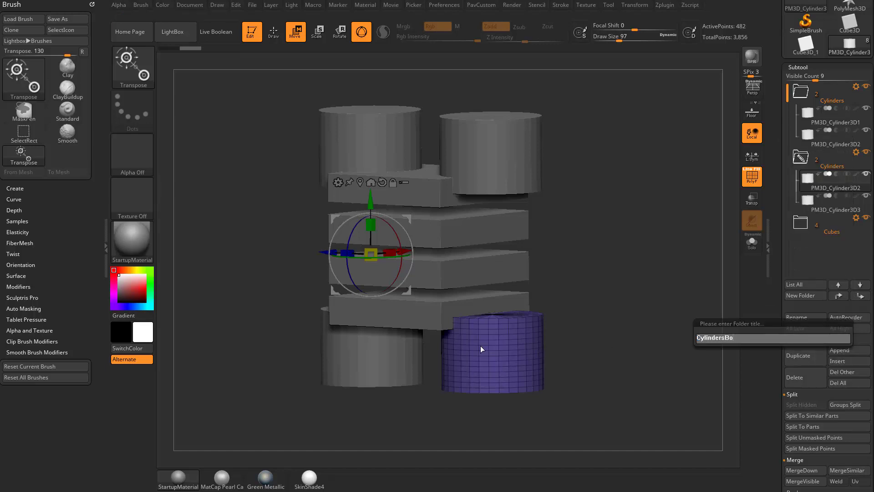
{"action": "key", "text": "Return"}
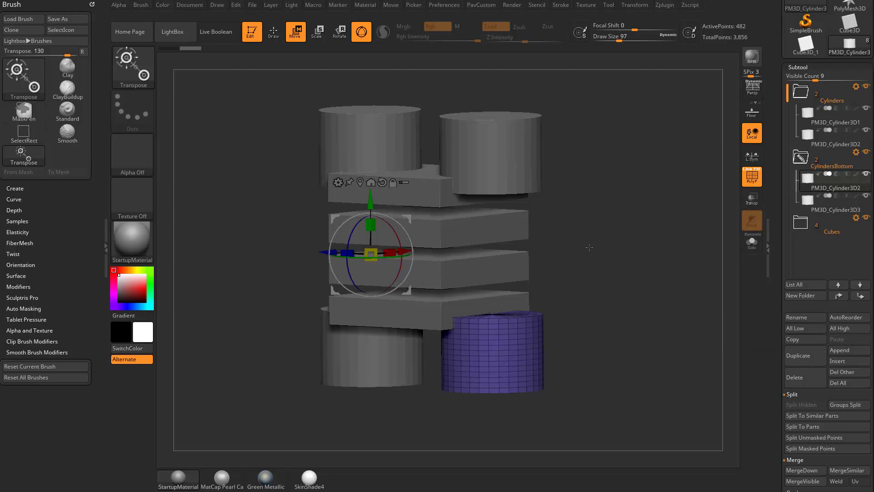
Rename the original Cylinders folder, which holds the two upper cylinders, as CylindersTop
{"action": "left_click", "coordinate": [831, 122]}
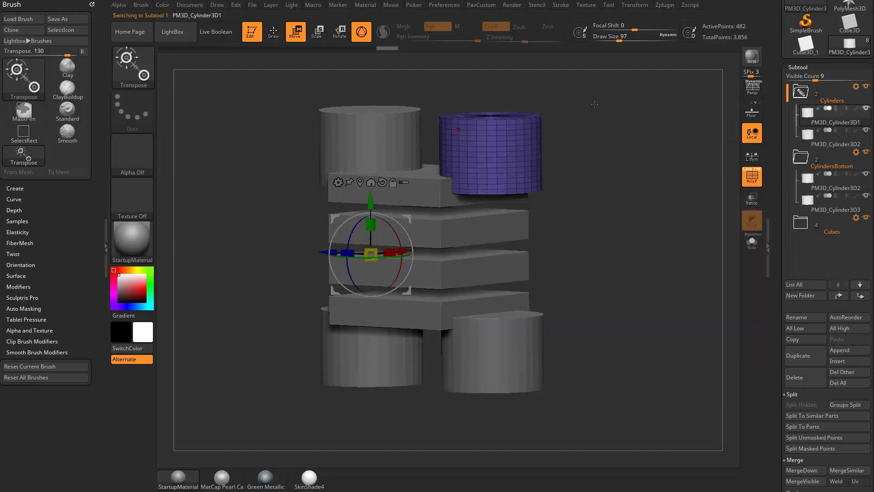
{"action": "left_click", "coordinate": [813, 317]}
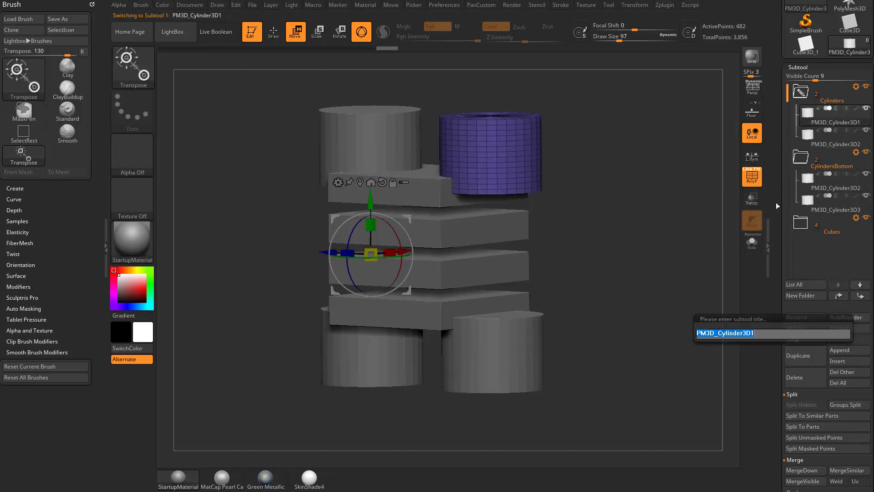
{"action": "key", "text": "Escape"}
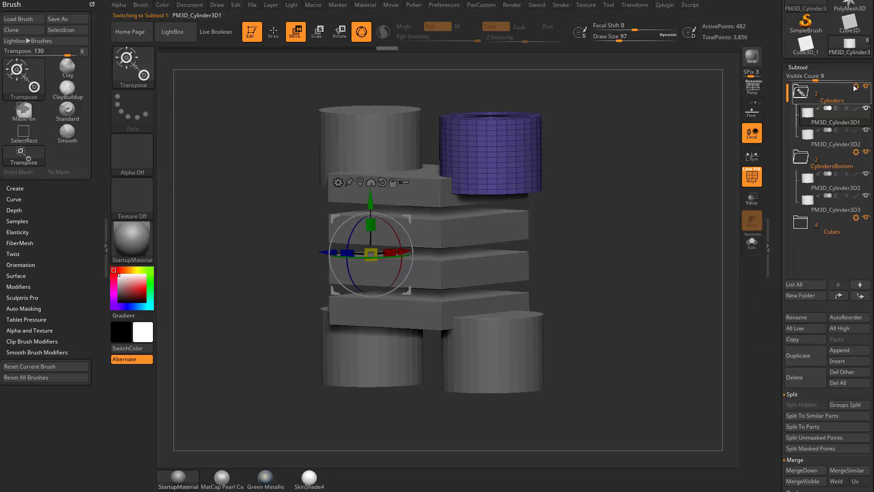
{"action": "left_click", "coordinate": [800, 91]}
{"action": "left_click", "coordinate": [802, 250]}
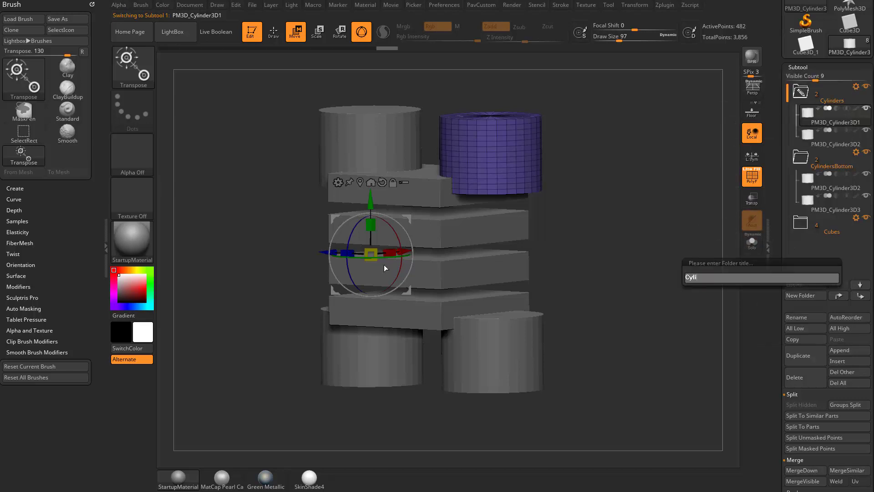
{"action": "type", "text": "Top"}
{"action": "key", "text": "Return"}
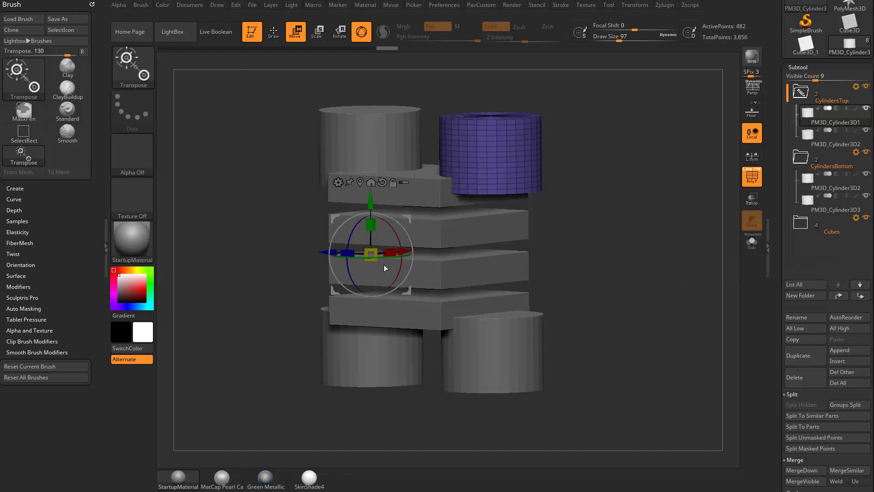
Expand the Cubes folder and set the subtool list's Visible Count to 13
{"action": "left_click", "coordinate": [801, 224]}
{"action": "left_click_drag", "start_coordinate": [780, 237], "coordinate": [781, 168]}
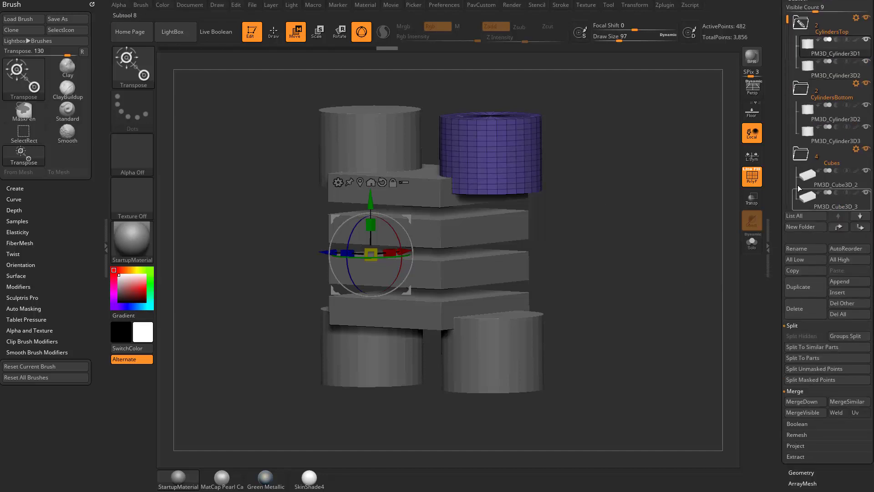
{"action": "left_click_drag", "start_coordinate": [788, 29], "coordinate": [788, 139]}
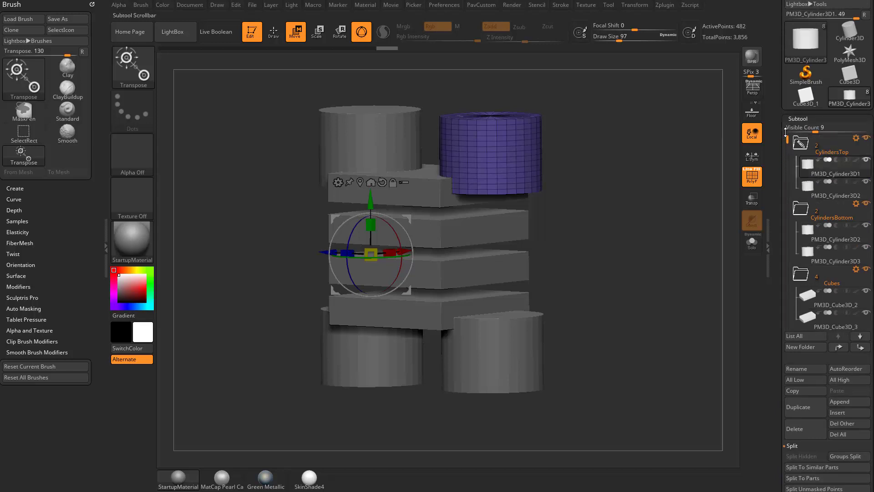
{"action": "left_click", "coordinate": [838, 158]}
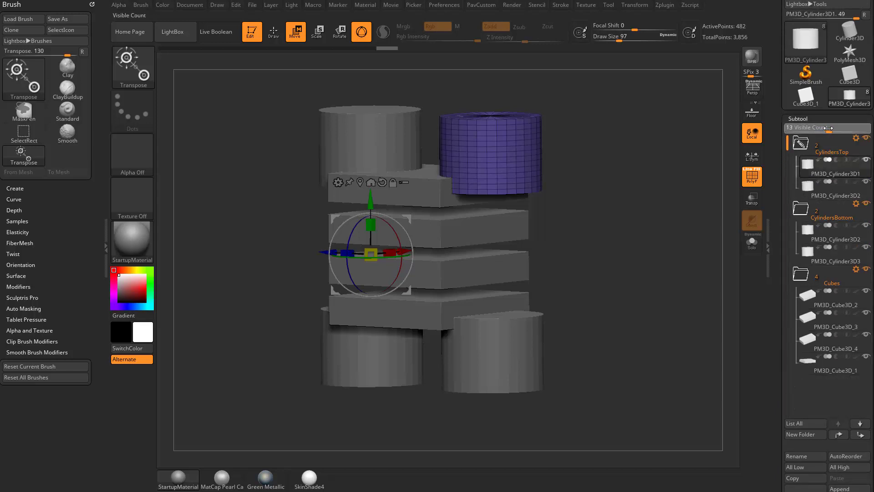
Switch to Draw mode, select the lowest slat PM3D_Cube3D_3 and move it out of the Cubes folder to the end of the subtool list
{"action": "key", "text": "q"}
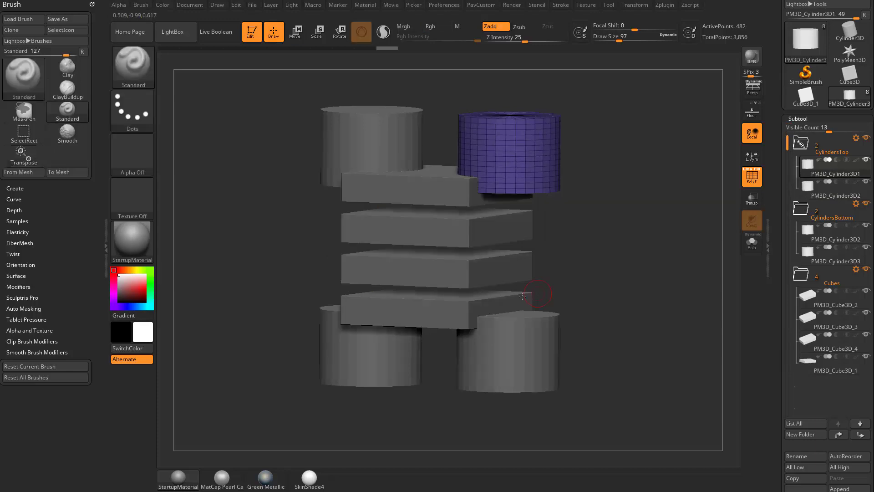
{"action": "left_click", "coordinate": [466, 313], "text": "alt"}
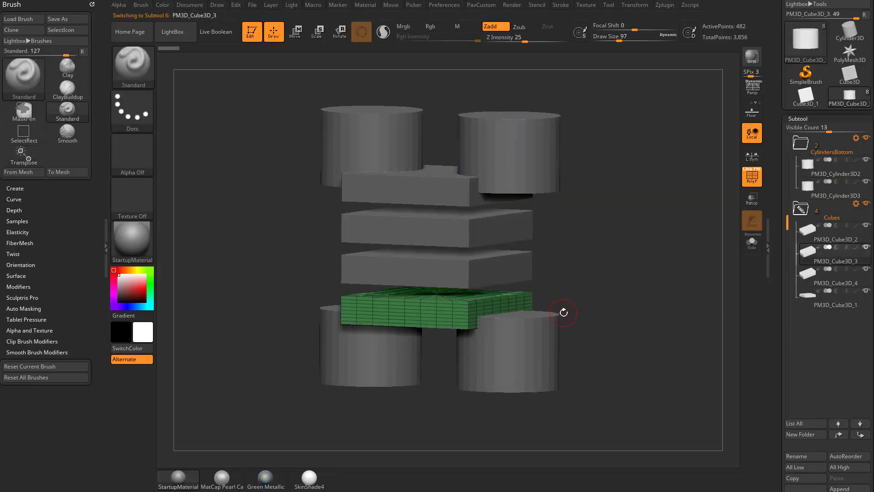
{"action": "left_click", "coordinate": [861, 435], "text": "shift"}
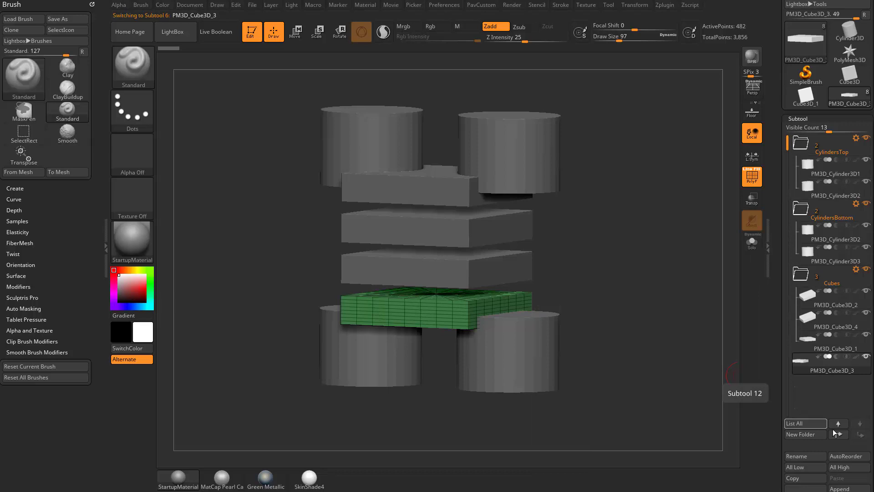
Move PM3D_Cube3D_3 up through the Cubes folder to its first position, then back down out of the folder to the list's end
{"action": "left_click", "coordinate": [839, 435], "text": "shift"}
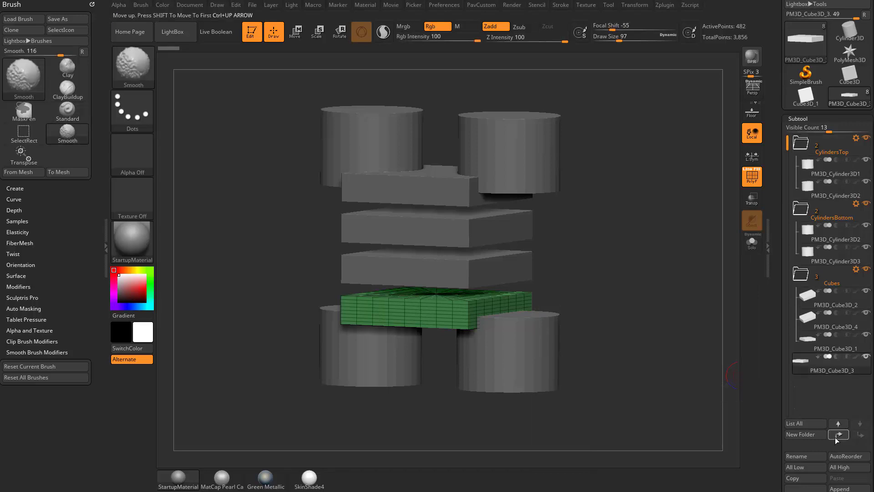
{"action": "left_click", "coordinate": [860, 435], "text": "shift"}
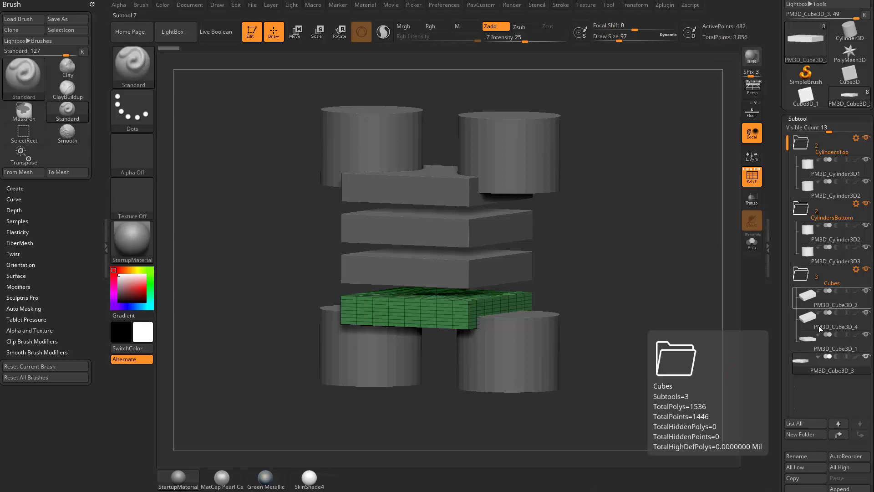
{"action": "left_click", "coordinate": [840, 435]}
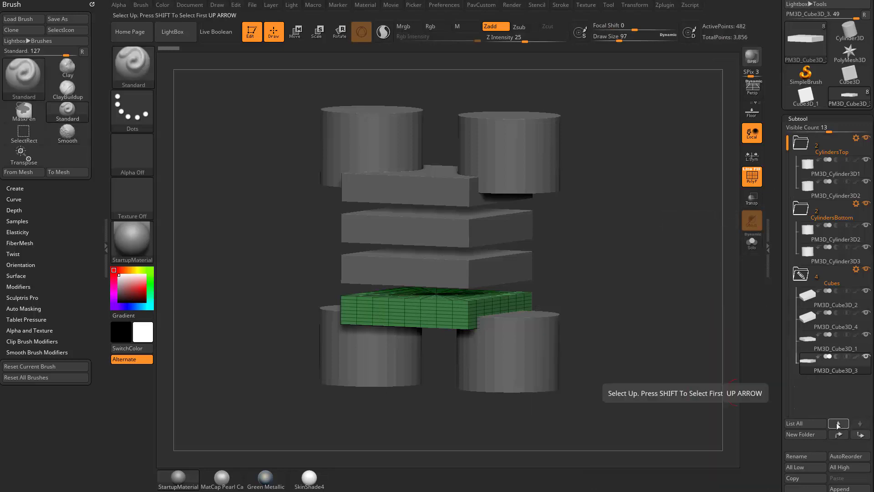
{"action": "left_click", "coordinate": [838, 435]}
{"action": "left_click", "coordinate": [838, 436]}
{"action": "left_click", "coordinate": [838, 436]}
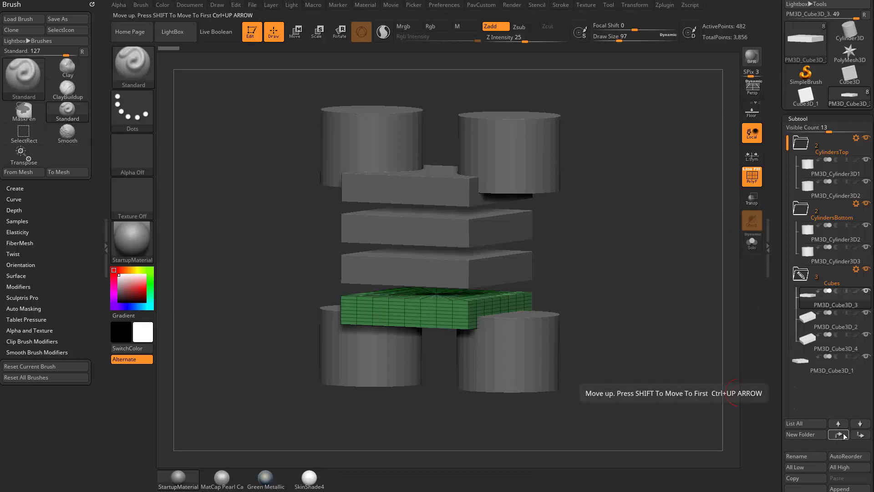
{"action": "left_click", "coordinate": [861, 436]}
{"action": "left_click", "coordinate": [861, 436]}
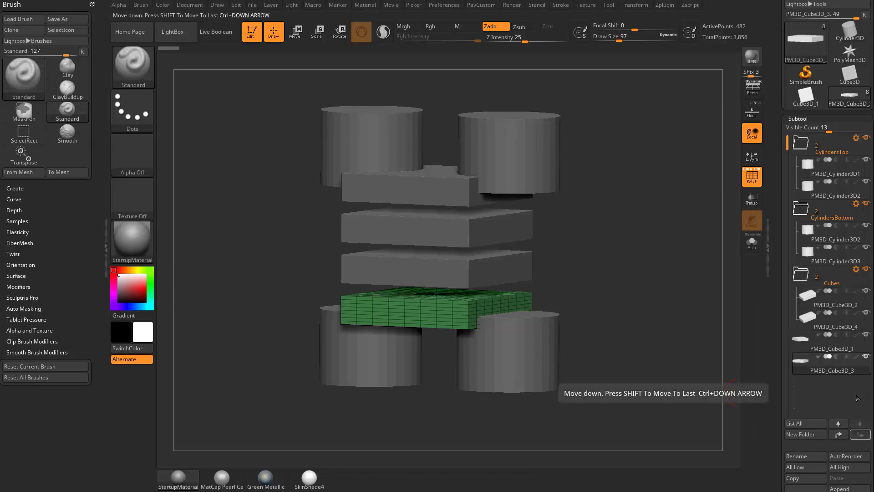
Place PM3D_Cube3D_1 between PM3D_Cube3D_2 and PM3D_Cube3D_4 in the Cubes folder, and PM3D_Cube3D_3 directly below it
{"action": "mouse_move", "coordinate": [825, 347]}
{"action": "left_click_drag", "start_coordinate": [826, 346], "coordinate": [832, 322]}
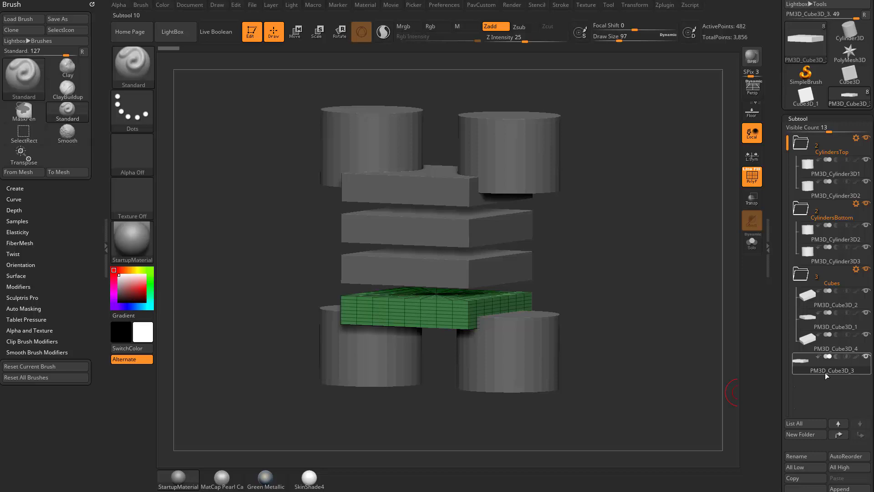
{"action": "left_click_drag", "start_coordinate": [825, 373], "coordinate": [829, 337]}
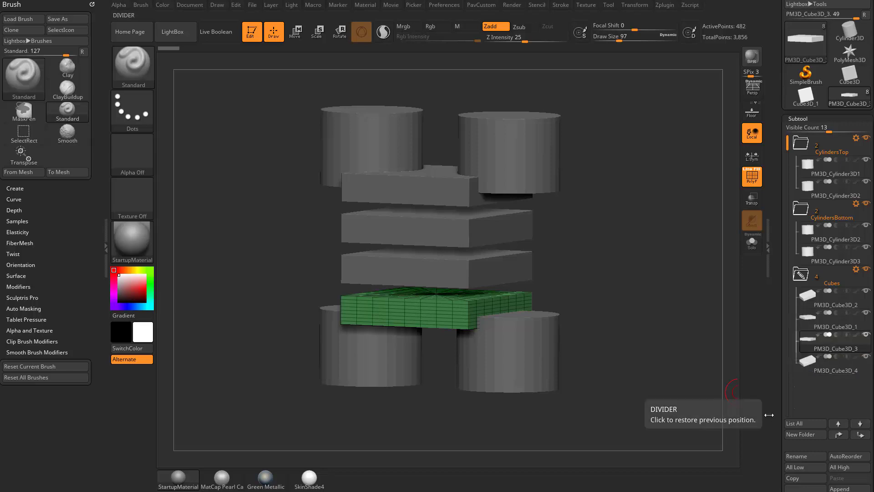
{"action": "left_click_drag", "start_coordinate": [655, 341], "coordinate": [627, 342], "text": "alt"}
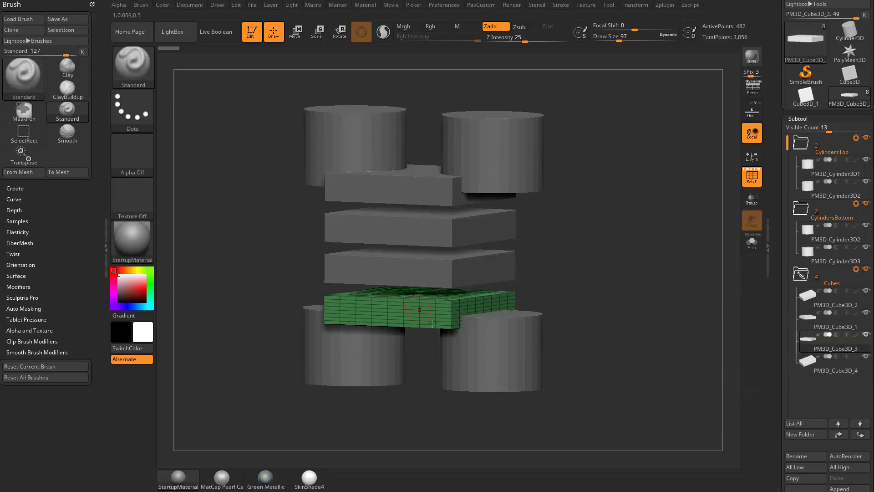
Move the two lower slats, PM3D_Cube3D_3 and PM3D_Cube3D_2, out of the Cubes folder to the end of the subtool list
{"action": "left_click", "coordinate": [861, 421], "text": "shift"}
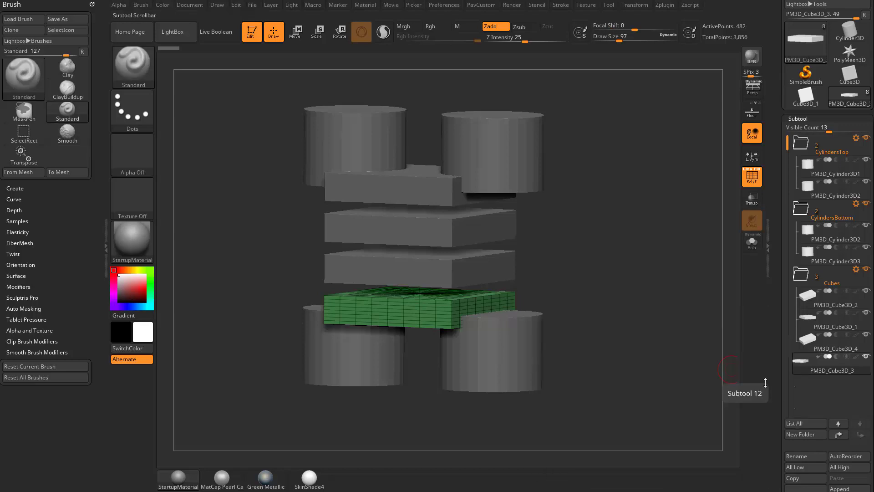
{"action": "left_click", "coordinate": [469, 274], "text": "alt"}
{"action": "left_click", "coordinate": [860, 424], "text": "shift"}
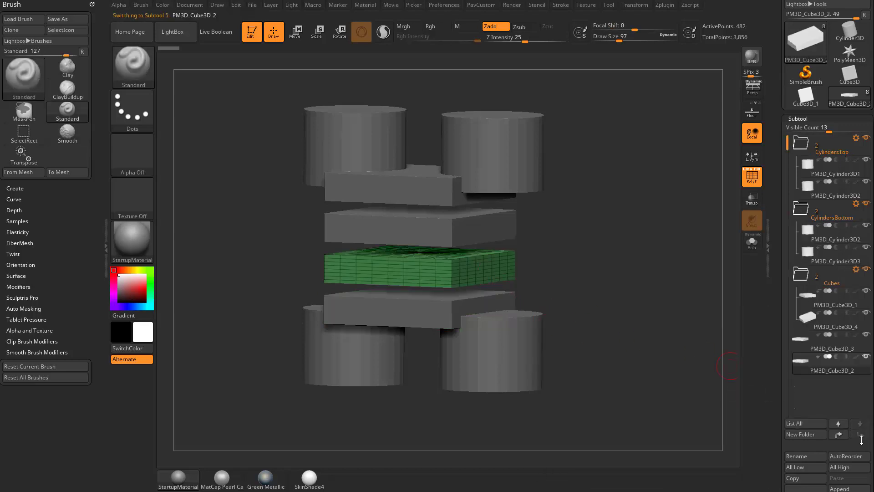
Create a new folder named CubesBottom for PM3D_Cube3D_2 and add PM3D_Cube3D_3 to it
{"action": "left_click", "coordinate": [803, 434]}
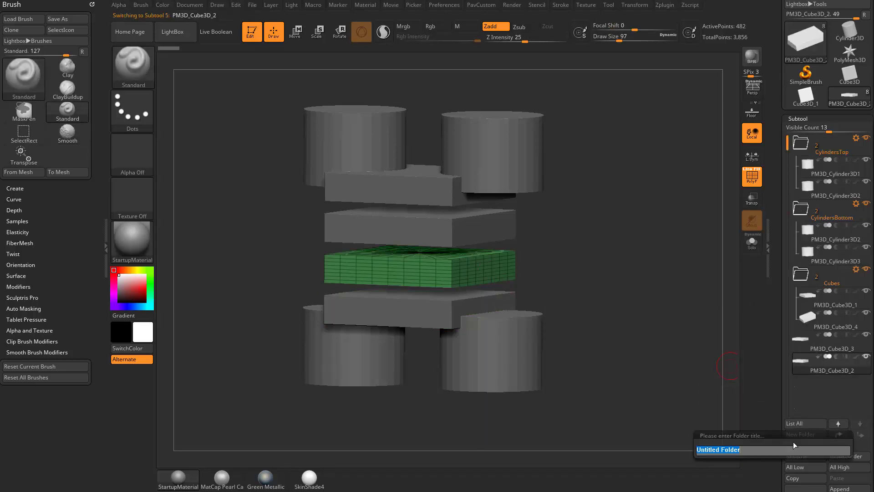
{"action": "type", "text": "CubesBottom"}
{"action": "key", "text": "Return"}
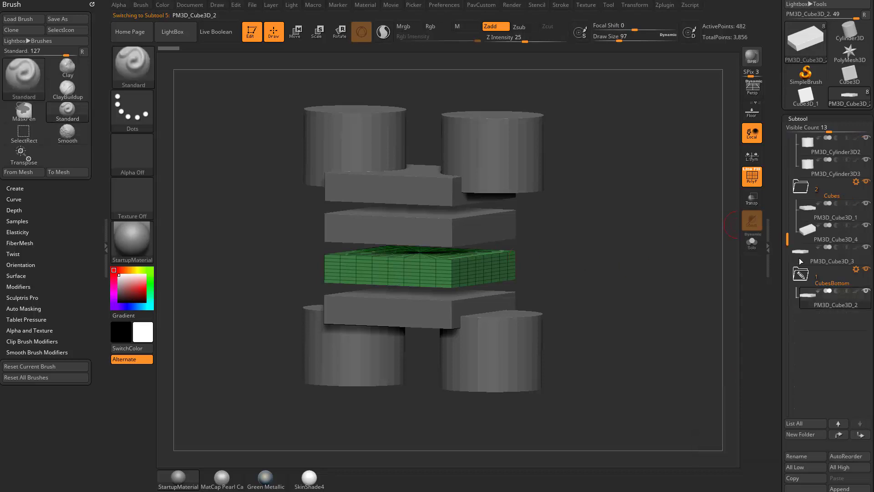
{"action": "left_click_drag", "start_coordinate": [828, 260], "coordinate": [832, 297]}
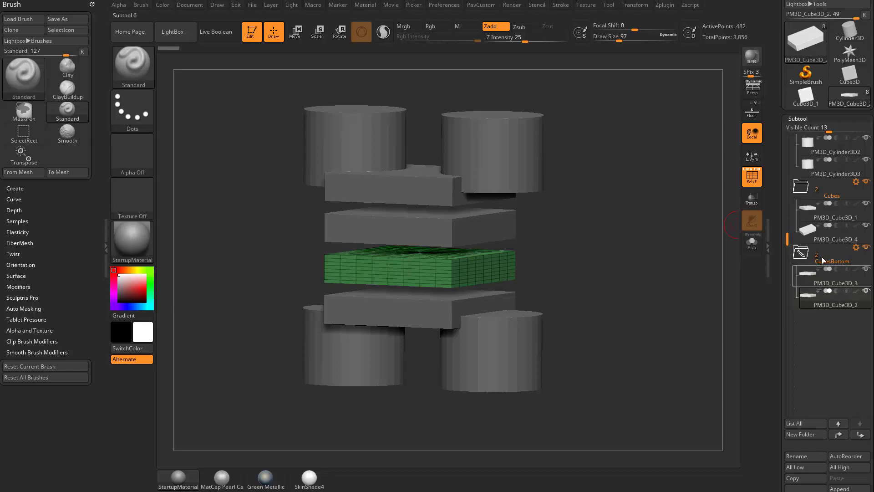
Rename the Cubes folder, which holds the two upper slats, as CubesTop
{"action": "left_click", "coordinate": [832, 200]}
{"action": "left_click", "coordinate": [856, 182]}
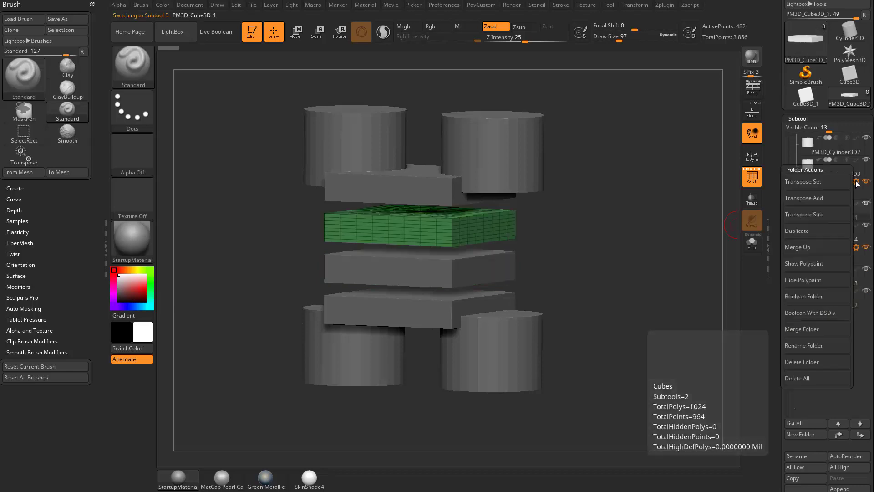
{"action": "left_click", "coordinate": [805, 345]}
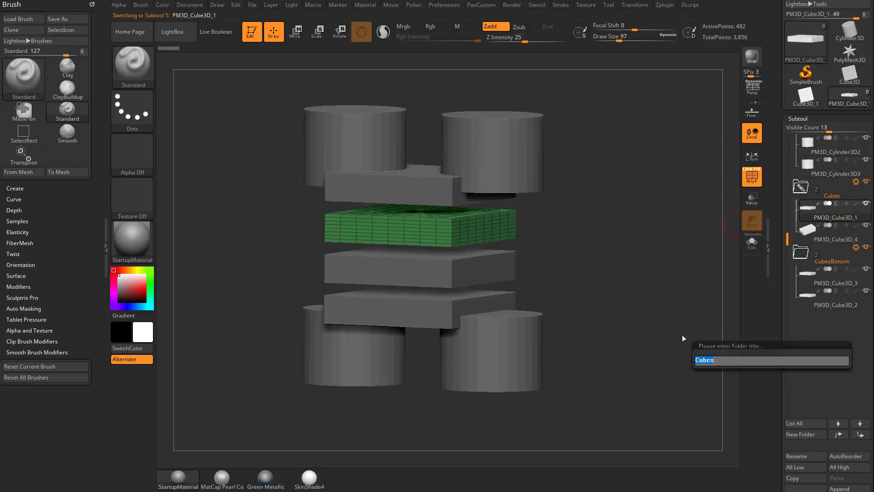
{"action": "type", "text": "CubesTop"}
{"action": "key", "text": "Return"}
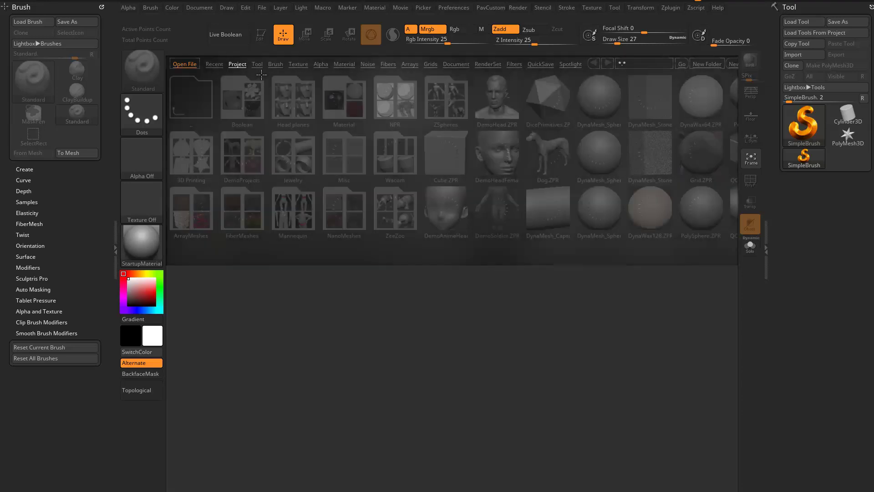
Load the DemoSoldier.ZTL tool and the skeleton anatomy model from the LightBox tool library
{"action": "left_click", "coordinate": [258, 64]}
{"action": "double_click", "coordinate": [292, 152]}
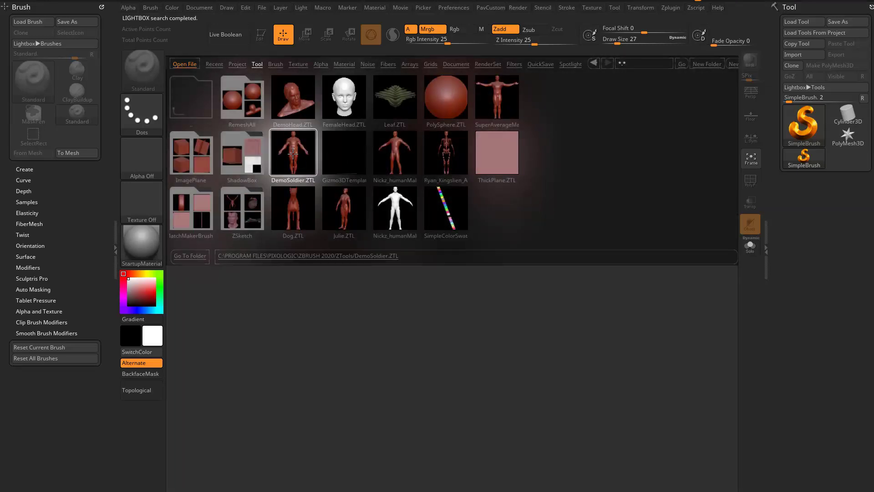
{"action": "left_click", "coordinate": [444, 153]}
{"action": "double_click", "coordinate": [446, 148]}
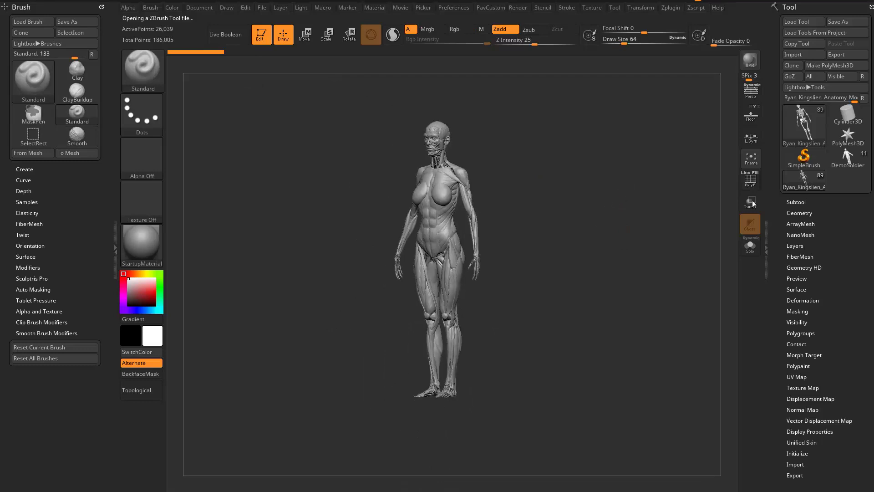
Expand the subtool list and switch between the DemoSoldier and anatomy model tools to compare their subtools
{"action": "left_click", "coordinate": [840, 159]}
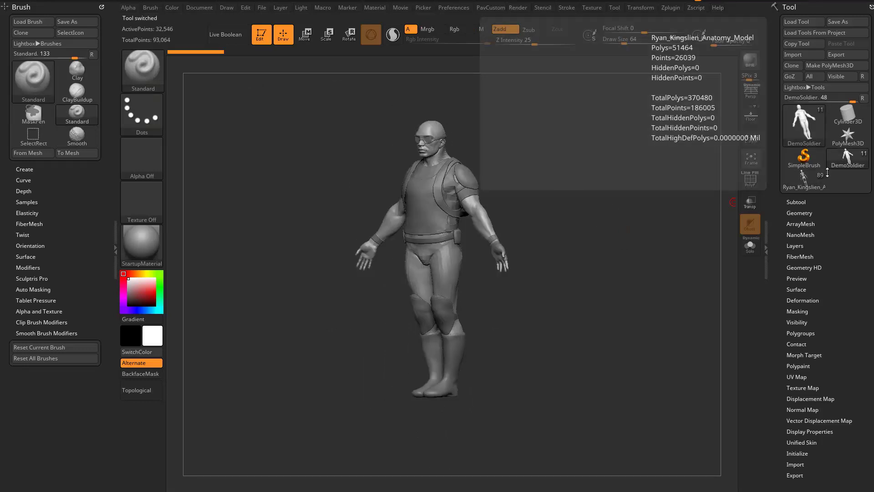
{"action": "left_click", "coordinate": [796, 202]}
{"action": "scroll", "coordinate": [829, 326], "scroll_direction": "down", "scroll_amount": 2}
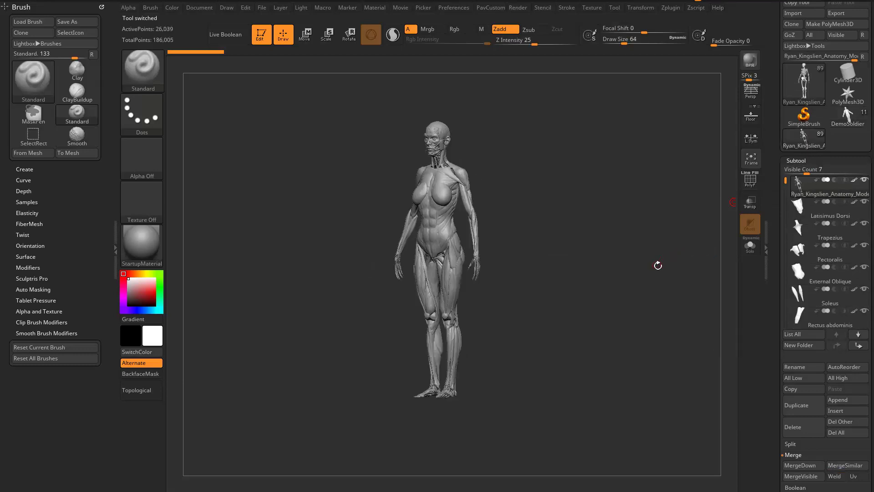
{"action": "left_click", "coordinate": [837, 125]}
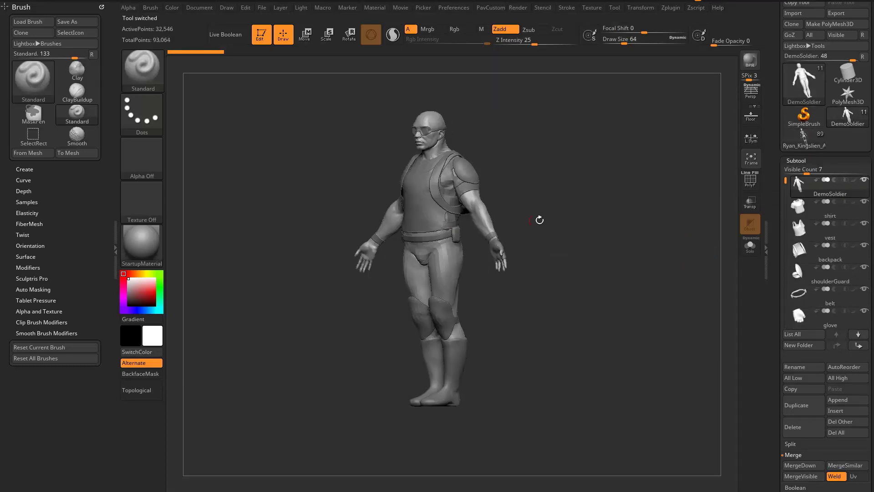
{"action": "left_click", "coordinate": [793, 140]}
{"action": "left_click", "coordinate": [848, 117]}
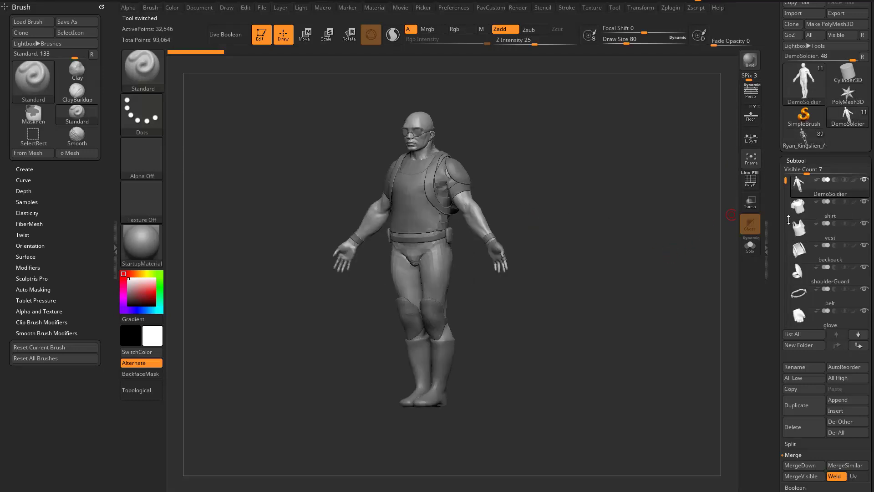
{"action": "left_click", "coordinate": [796, 146]}
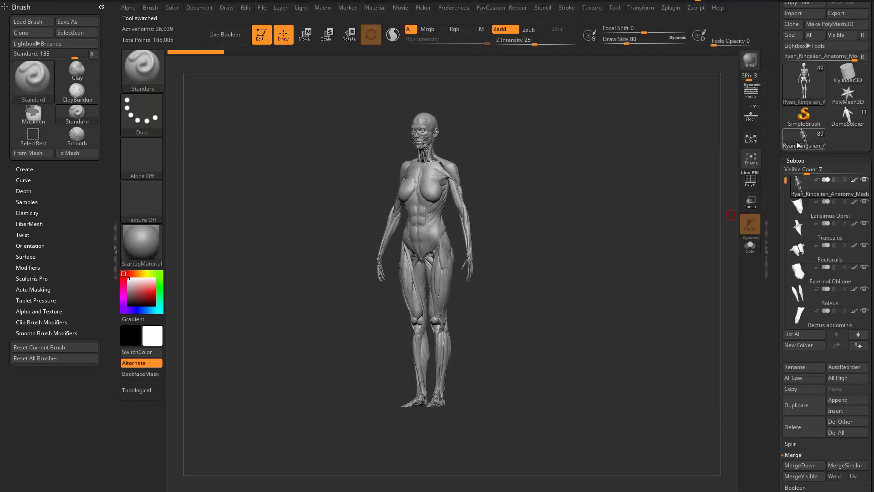
{"action": "left_click", "coordinate": [848, 118]}
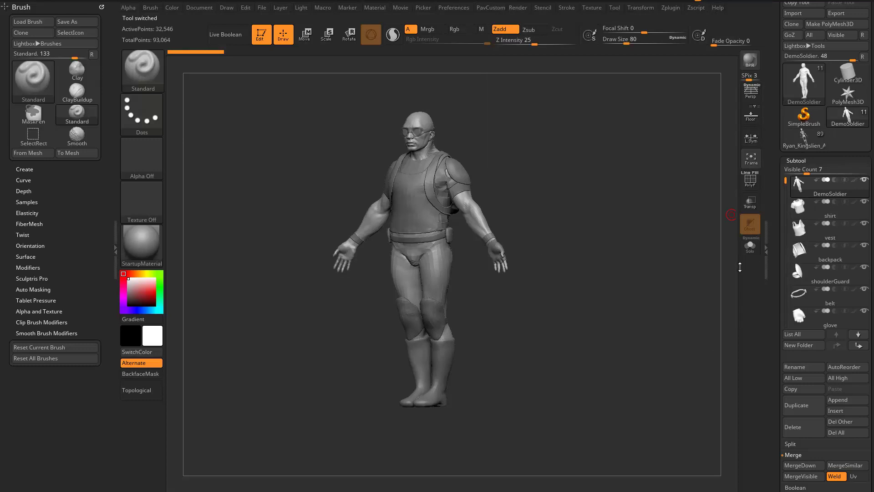
Activate the anatomy model tool and append DemoSoldier to it as a subtool
{"action": "left_click", "coordinate": [804, 140]}
{"action": "scroll", "coordinate": [811, 343], "scroll_direction": "down", "scroll_amount": 2}
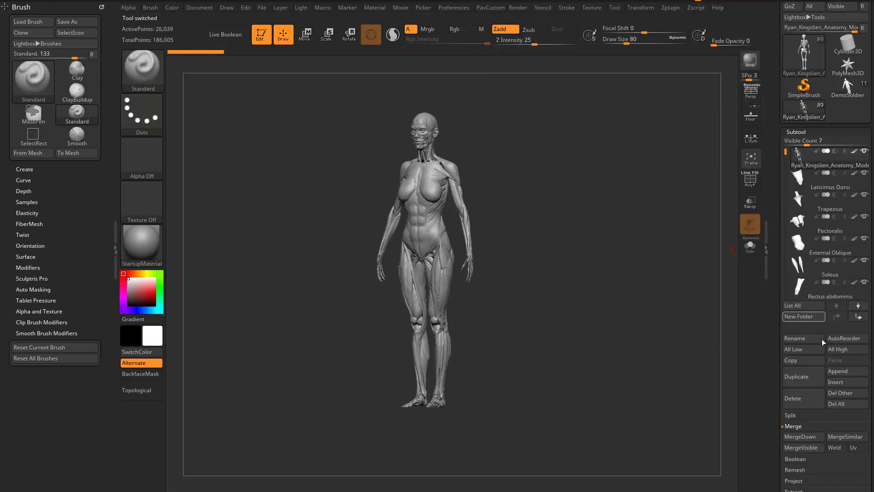
{"action": "left_click", "coordinate": [840, 372]}
{"action": "left_click", "coordinate": [840, 372]}
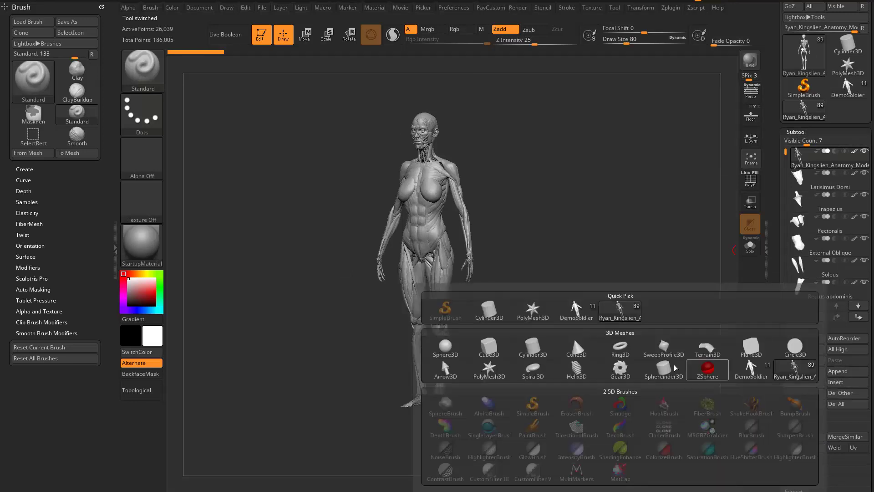
{"action": "left_click", "coordinate": [576, 309]}
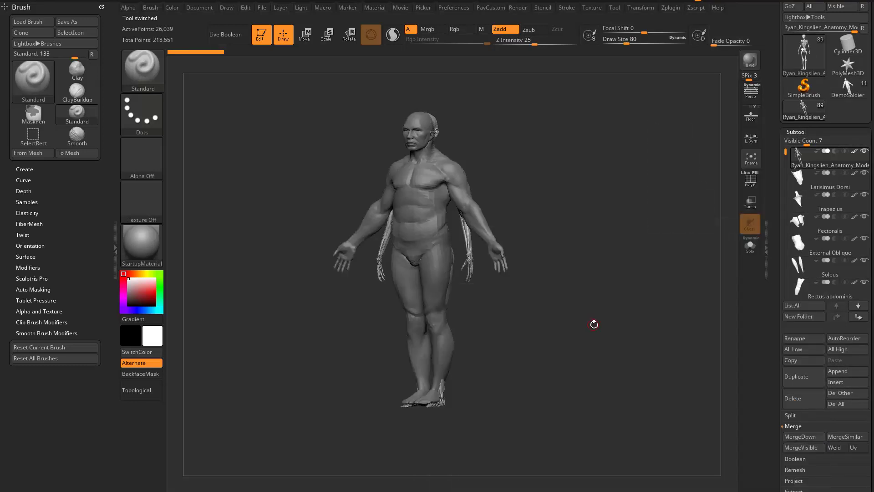
Select the appended DemoSoldier1 subtool at the end of the list and delete it
{"action": "left_click_drag", "start_coordinate": [784, 152], "coordinate": [783, 293]}
{"action": "left_click", "coordinate": [820, 228]}
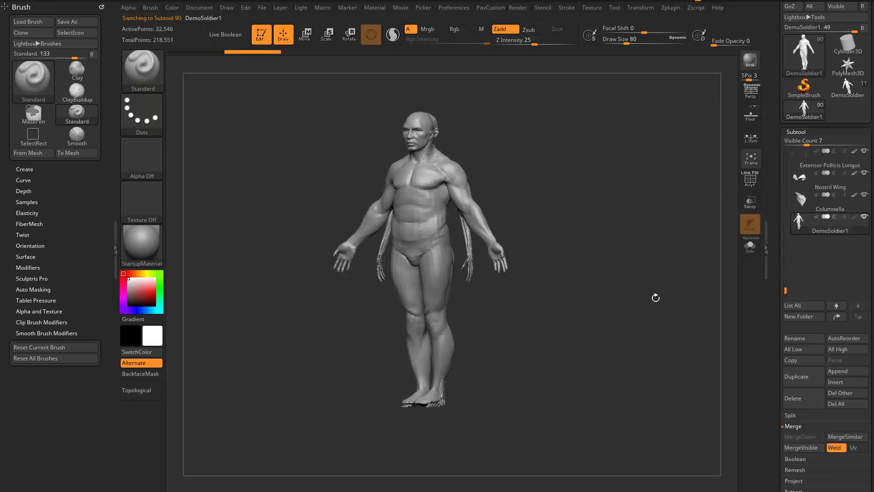
{"action": "left_click", "coordinate": [793, 398]}
{"action": "left_click", "coordinate": [756, 422]}
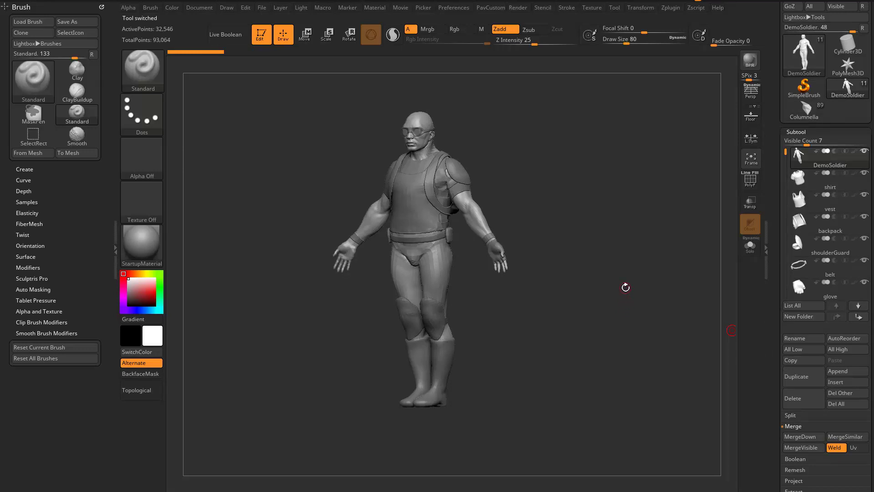
Dock the Zplugin palette in the tray above the Brush palette and expand its SubTool Master section
{"action": "left_click", "coordinate": [673, 10]}
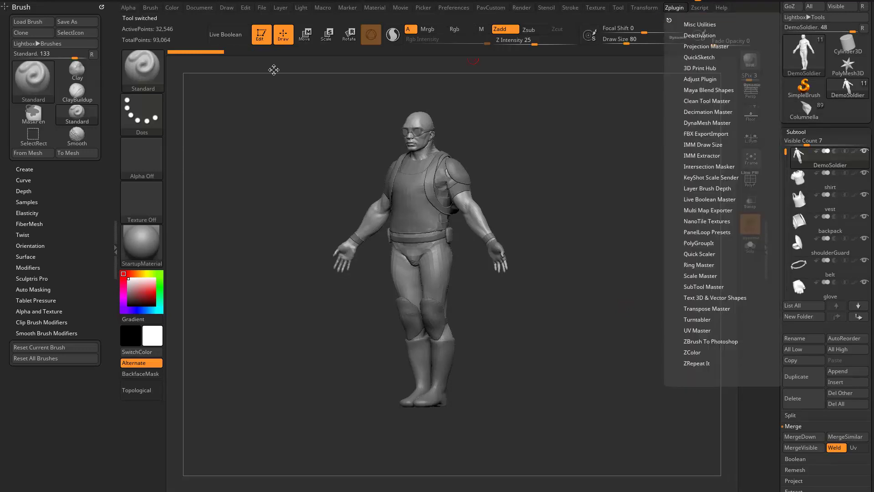
{"action": "left_click_drag", "start_coordinate": [273, 70], "coordinate": [47, 93]}
{"action": "key", "text": "shift"}
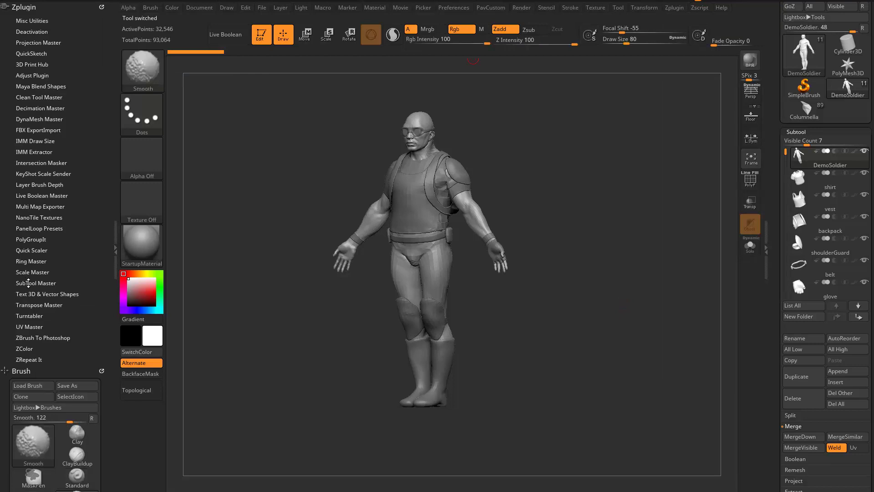
{"action": "left_click", "coordinate": [29, 284]}
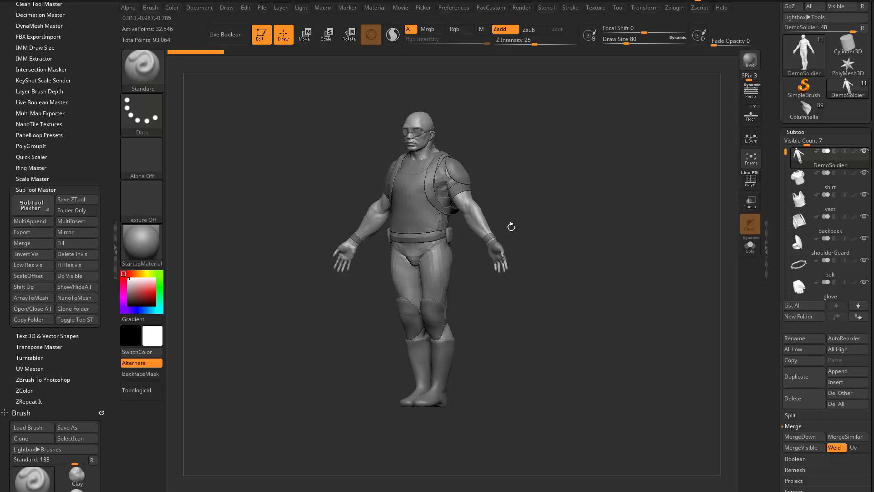
Activate the anatomy model tool and use MultiAppend to add DemoSoldier.ZTL from the ZBrush 2020 ZTools folder
{"action": "left_click", "coordinate": [790, 116]}
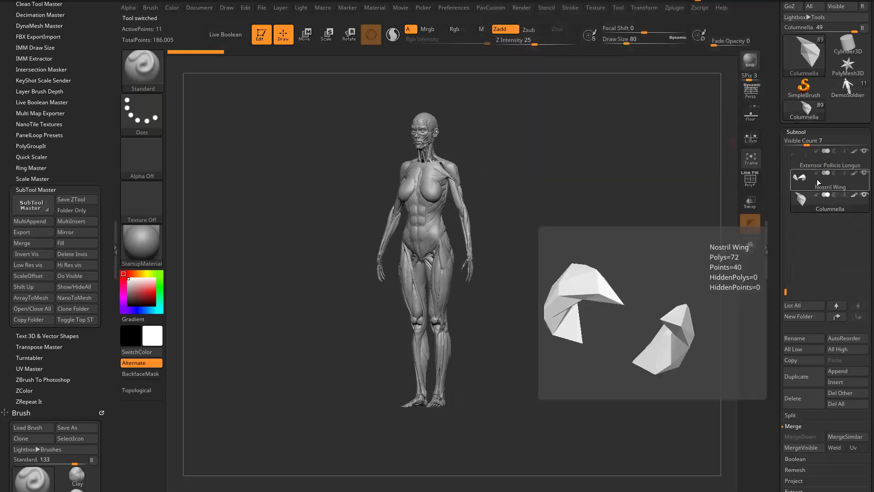
{"action": "left_click", "coordinate": [31, 222]}
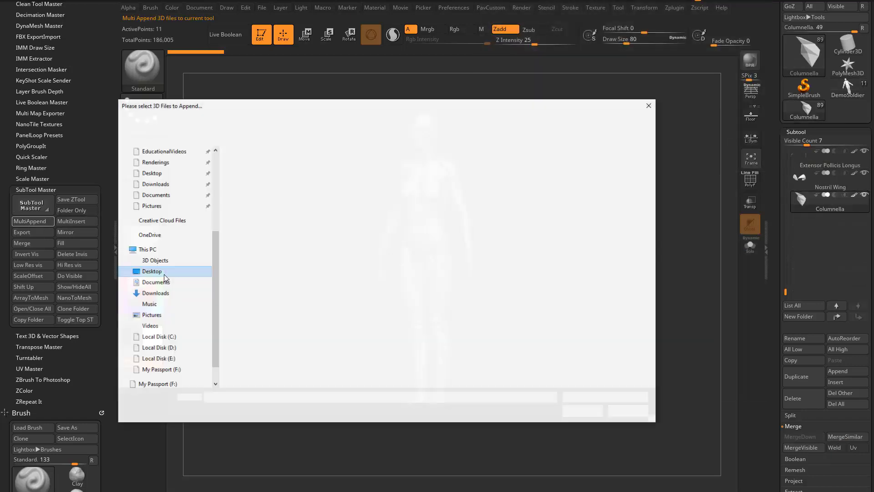
{"action": "scroll", "coordinate": [170, 166], "scroll_direction": "up", "scroll_amount": 5}
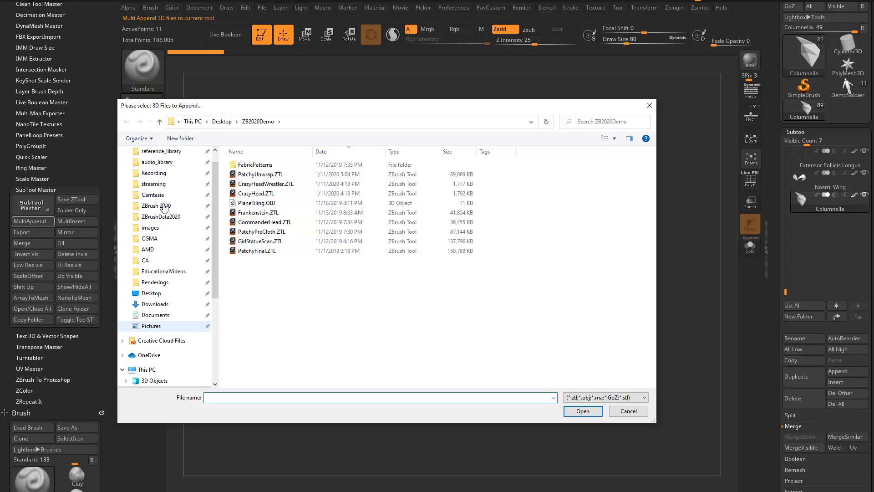
{"action": "left_click", "coordinate": [167, 206]}
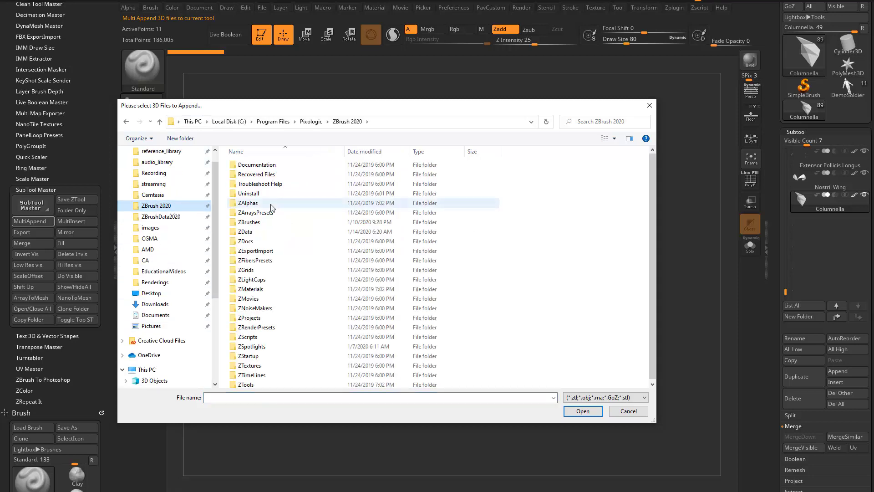
{"action": "double_click", "coordinate": [246, 382]}
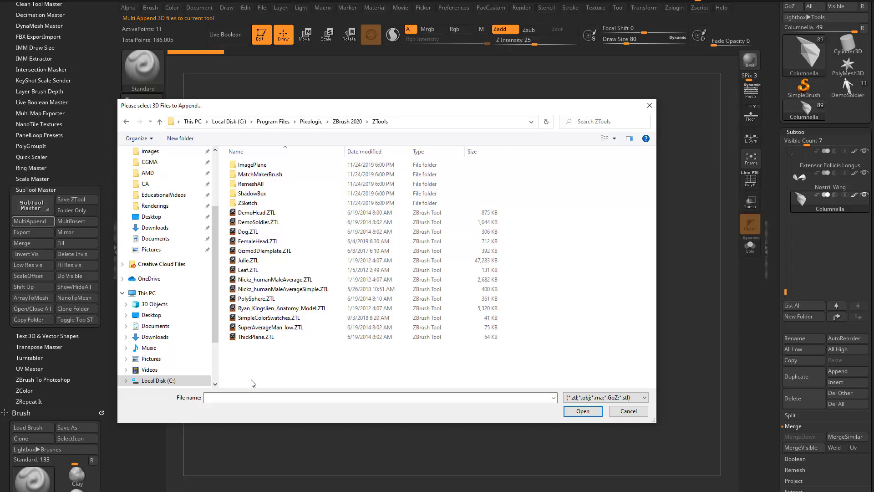
{"action": "double_click", "coordinate": [275, 223]}
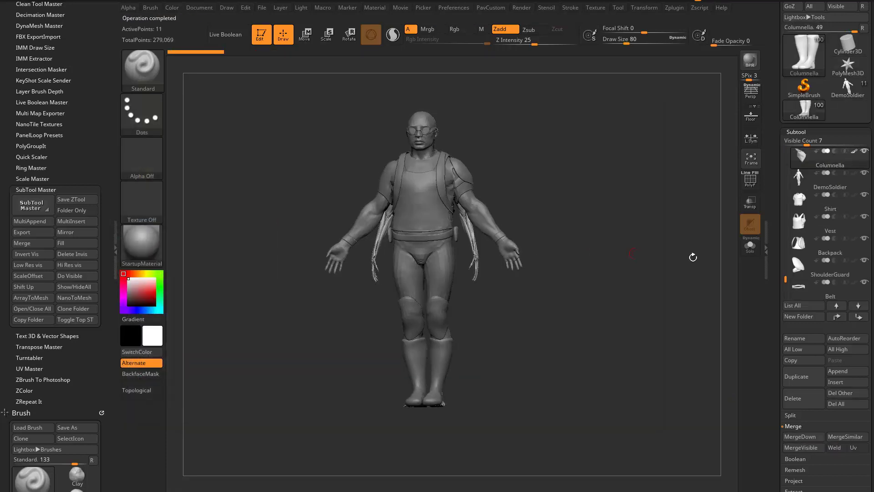
Delete the appended soldier subtools from the anatomy model one by one, from DemoSoldier through Boots
{"action": "left_click", "coordinate": [830, 187]}
{"action": "mouse_move", "coordinate": [785, 280]}
{"action": "left_mouse_down"}
{"action": "mouse_move", "coordinate": [785, 293]}
{"action": "mouse_move", "coordinate": [784, 279]}
{"action": "left_mouse_up"}
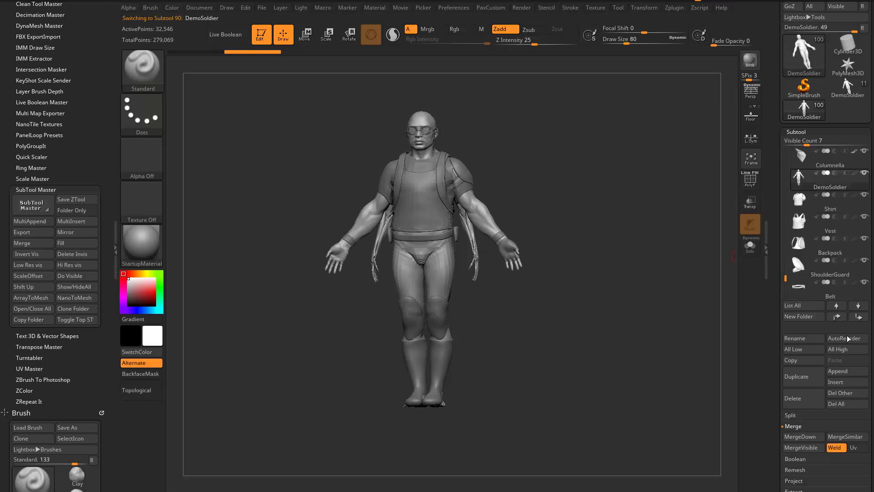
{"action": "left_click", "coordinate": [810, 397]}
{"action": "left_click", "coordinate": [811, 397]}
{"action": "left_click", "coordinate": [810, 397]}
{"action": "left_click", "coordinate": [810, 397]}
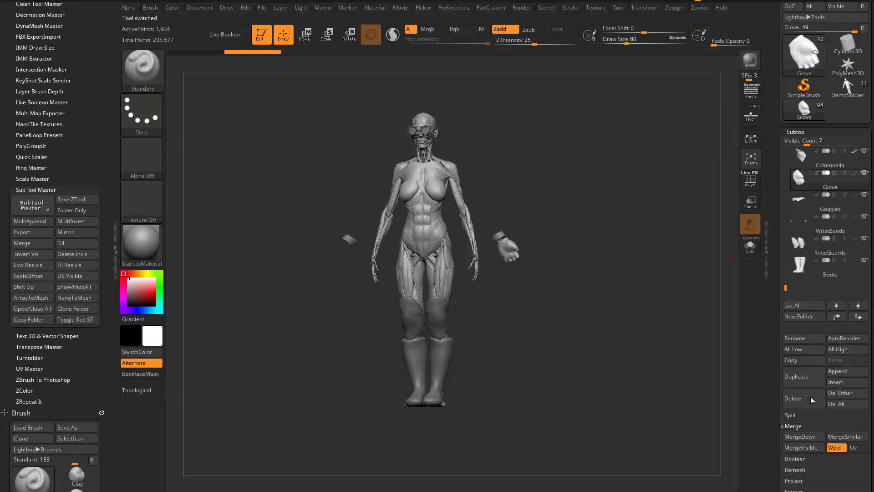
{"action": "left_click", "coordinate": [810, 397]}
{"action": "left_click", "coordinate": [810, 397]}
{"action": "left_click", "coordinate": [811, 397]}
{"action": "left_click", "coordinate": [811, 397]}
{"action": "left_click", "coordinate": [809, 397]}
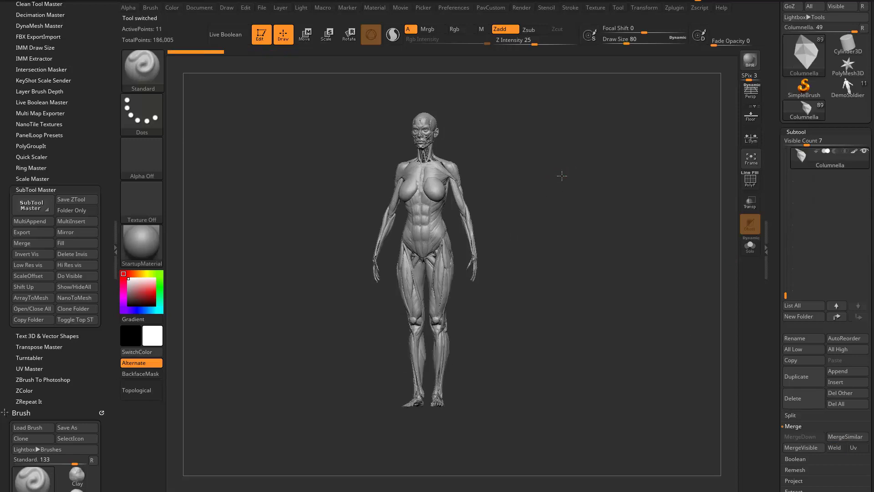
Activate the DemoSoldier tool and select its upper-body subtools for multi-transpose with the Move gizmo
{"action": "left_click", "coordinate": [843, 93]}
{"action": "key", "text": "w"}
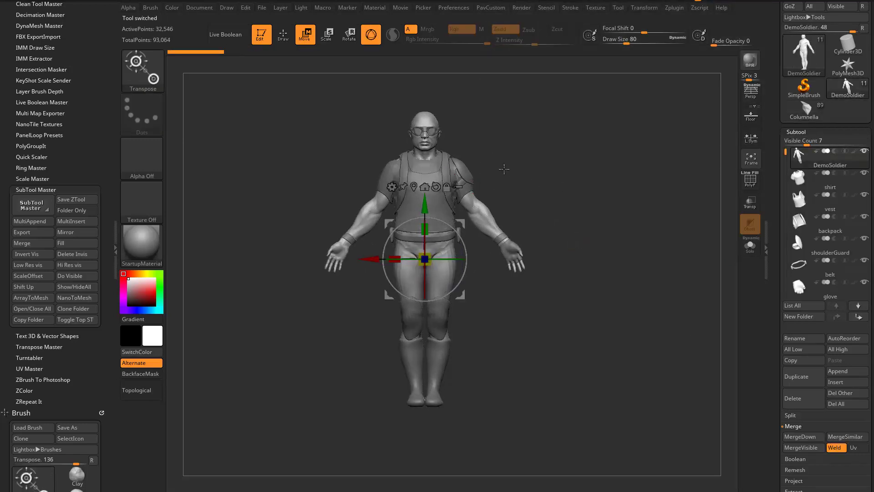
{"action": "key", "text": "ctrl+shift"}
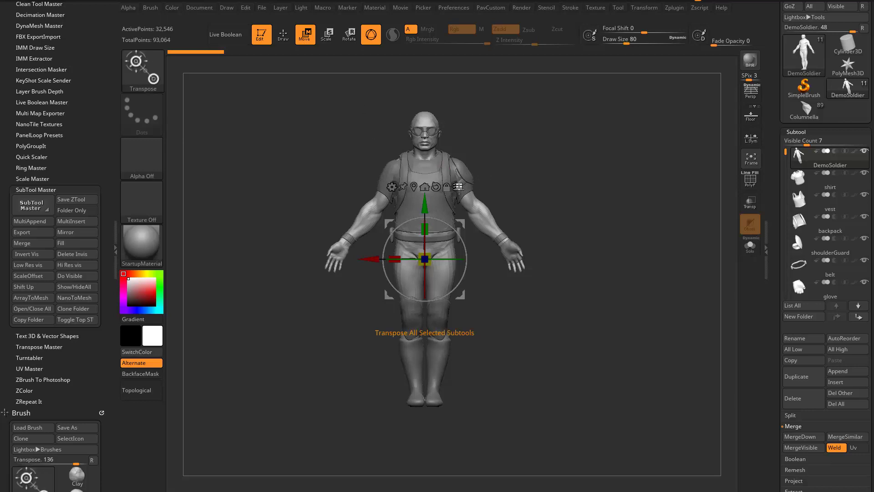
{"action": "mouse_move", "coordinate": [281, 92]}
{"action": "left_mouse_down", "text": "ctrl+shift"}
{"action": "mouse_move", "coordinate": [364, 129]}
{"action": "mouse_move", "coordinate": [584, 257]}
{"action": "left_mouse_up", "text": "ctrl+shift"}
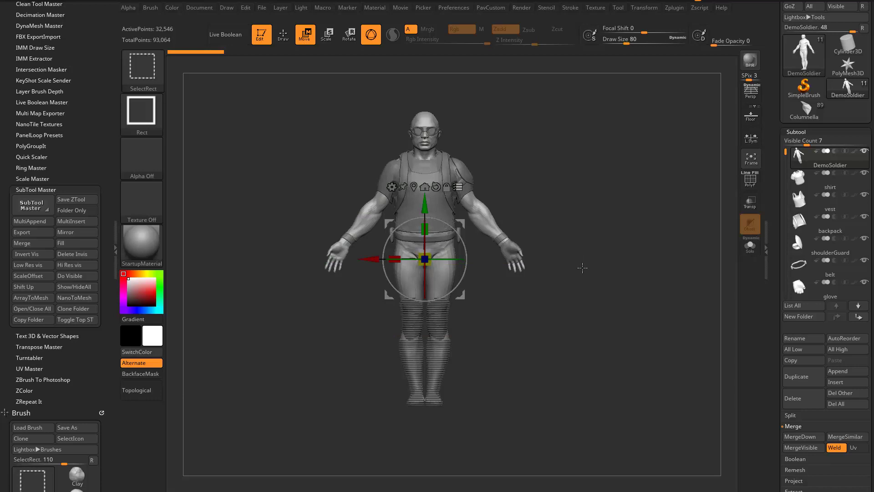
Group the selected subtools in a new folder named SoldierAll, and add the boots and kneeGuards subtools to it
{"action": "key", "text": "ctrl+f"}
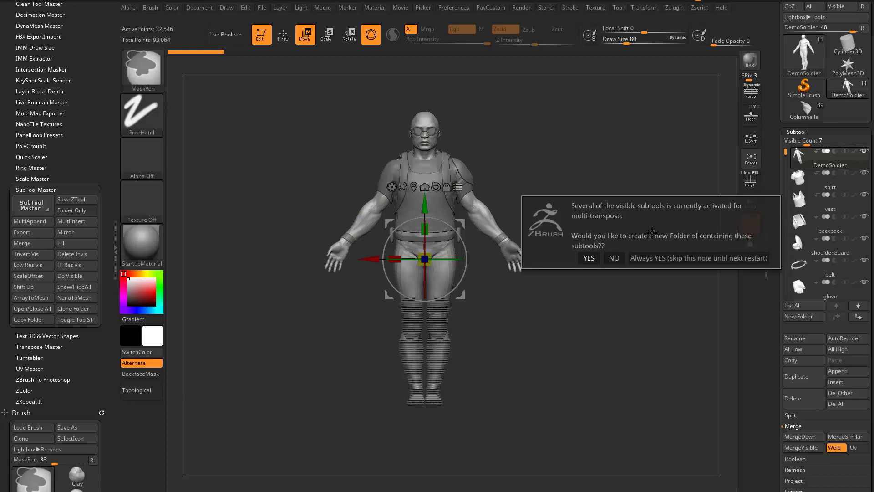
{"action": "left_click", "coordinate": [640, 258]}
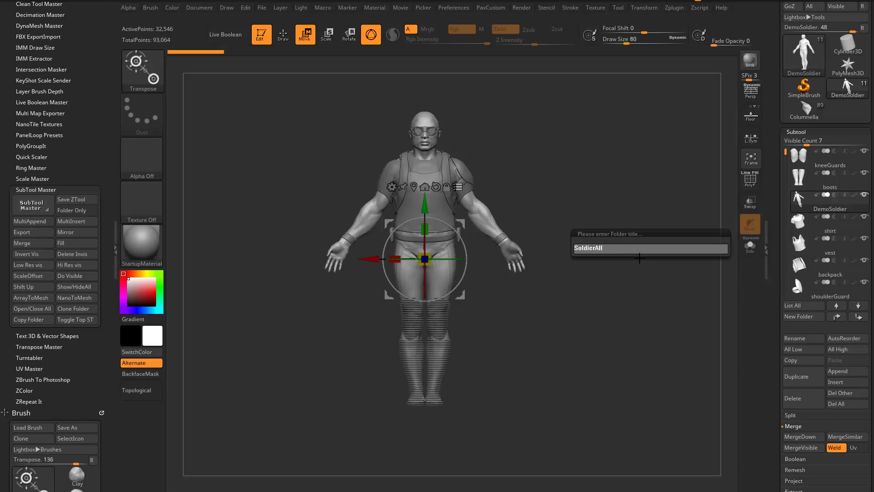
{"action": "type", "text": "SoldierAll"}
{"action": "key", "text": "Return"}
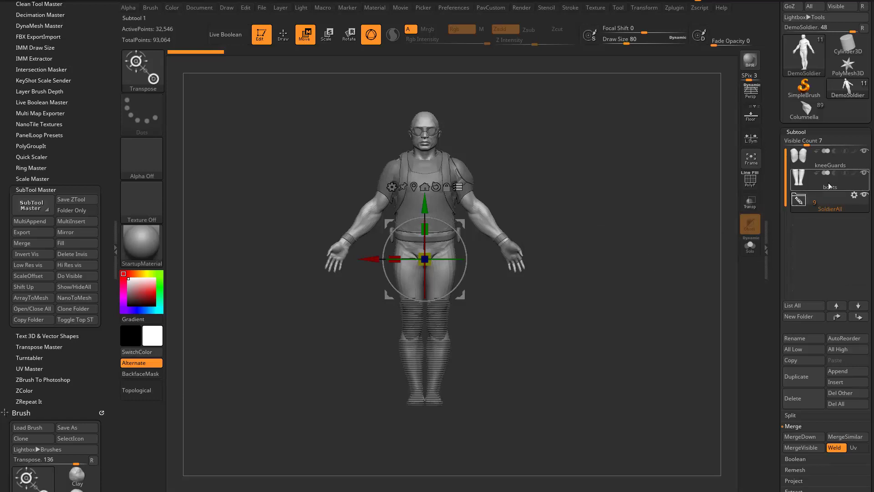
{"action": "left_click", "coordinate": [822, 197]}
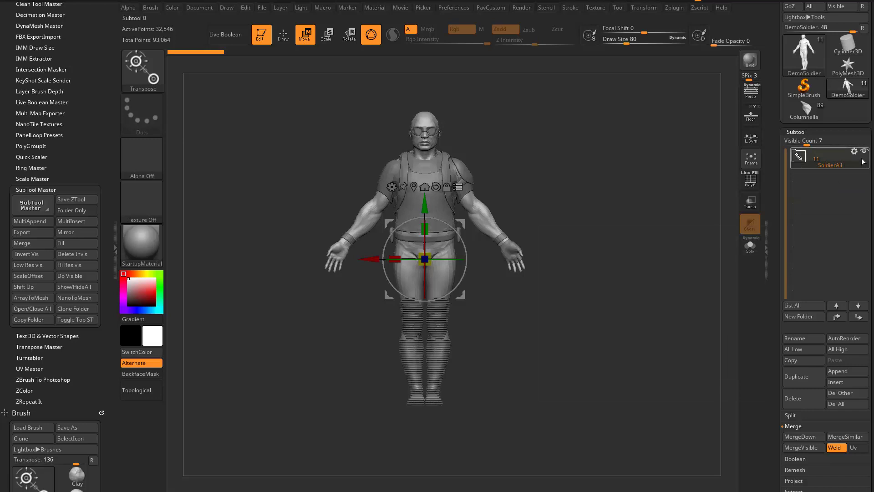
{"action": "left_click", "coordinate": [805, 156]}
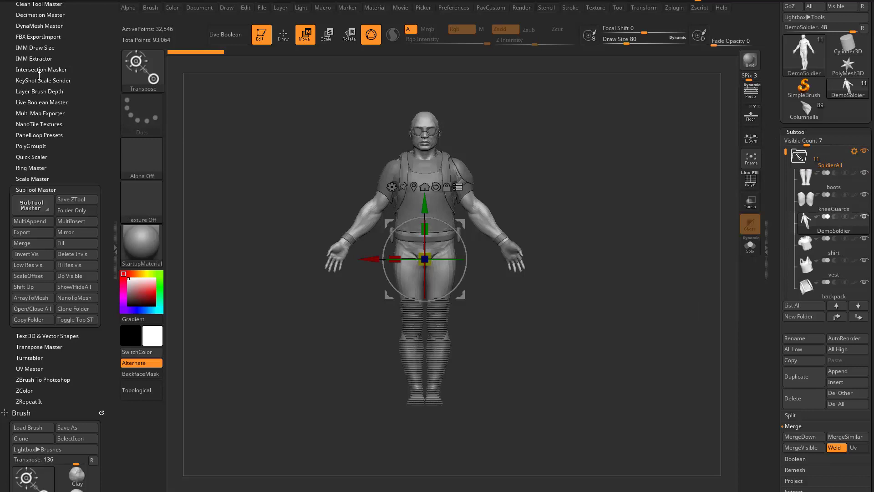
Copy the SoldierAll folder with SubTool Master and paste it into the anatomy model tool
{"action": "left_click_drag", "start_coordinate": [73, 73], "coordinate": [80, 100]}
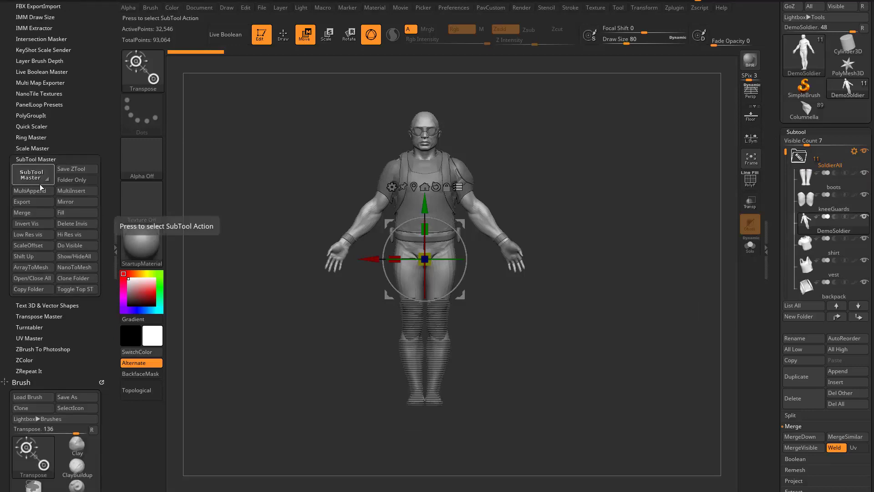
{"action": "left_click", "coordinate": [25, 289]}
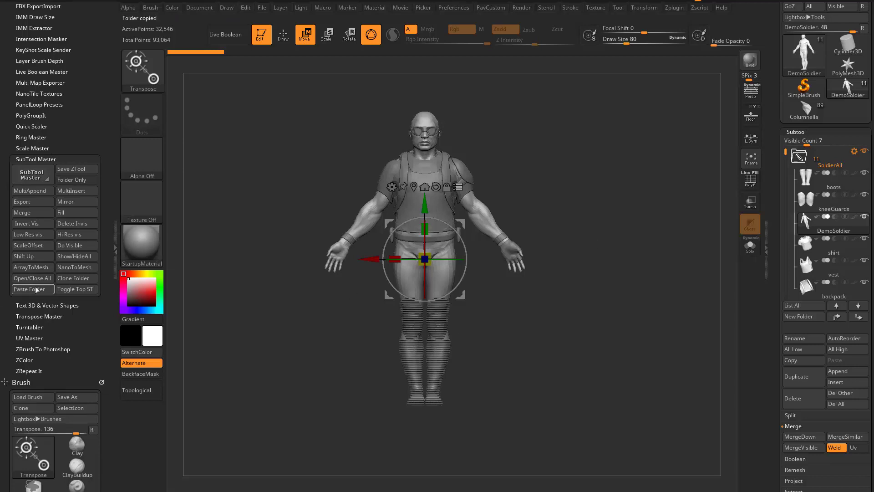
{"action": "left_click", "coordinate": [808, 112]}
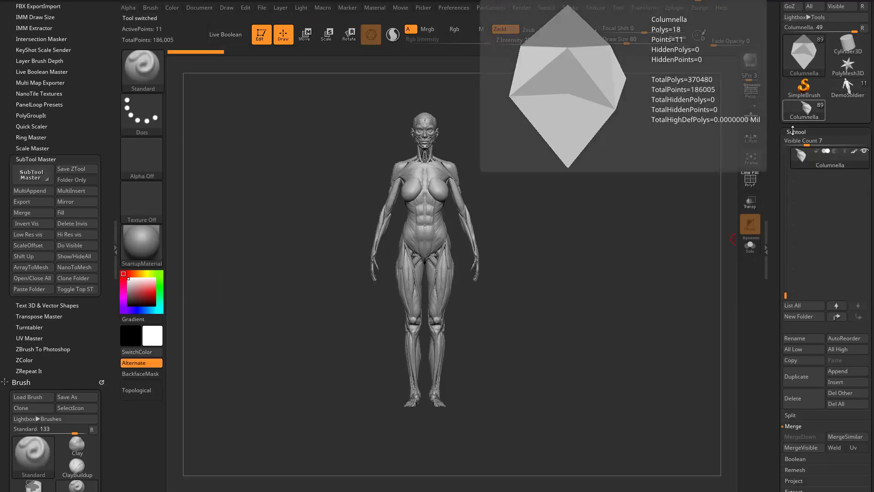
{"action": "left_click", "coordinate": [38, 290]}
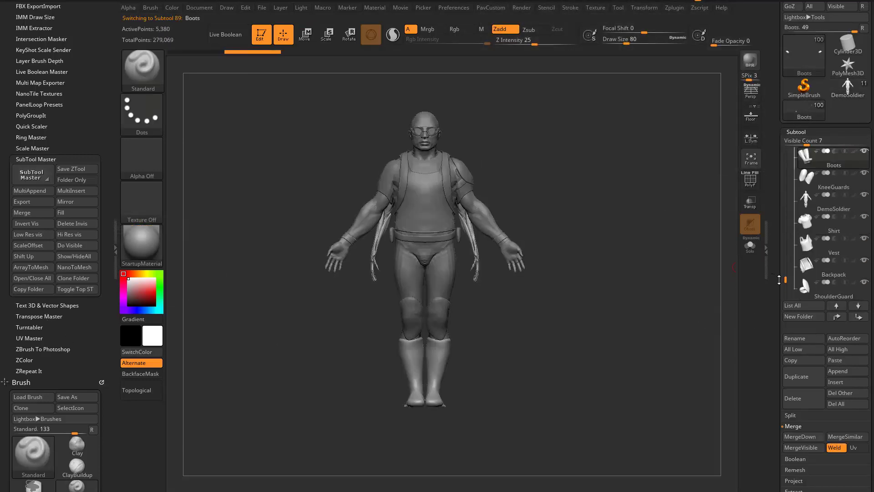
Collapse the SoldierAll folder, move it below Columnella at the end of the subtool list, and expand it again
{"action": "mouse_move", "coordinate": [785, 279]}
{"action": "left_mouse_down"}
{"action": "mouse_move", "coordinate": [786, 295]}
{"action": "mouse_move", "coordinate": [786, 274]}
{"action": "left_mouse_up"}
{"action": "left_click", "coordinate": [798, 222]}
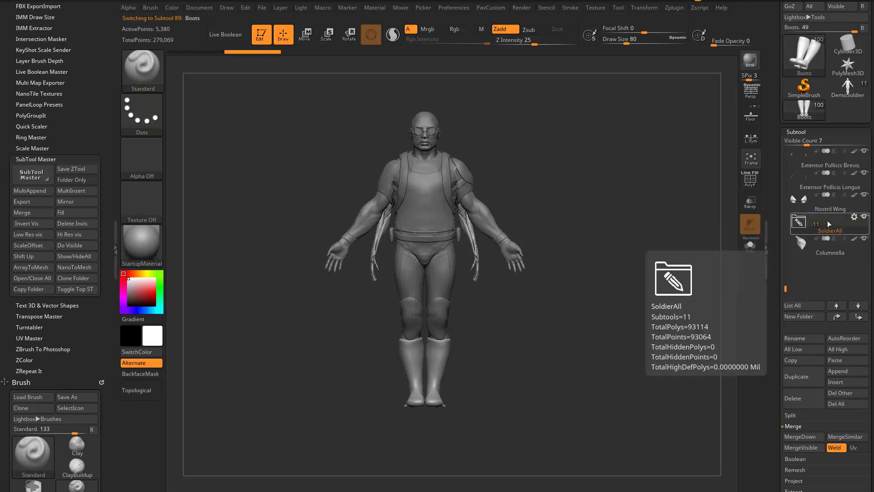
{"action": "left_click_drag", "start_coordinate": [827, 220], "coordinate": [825, 256]}
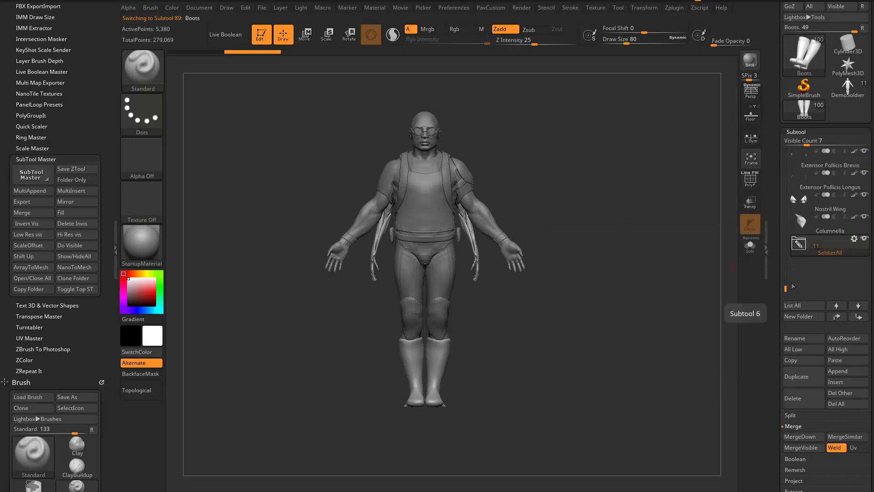
{"action": "left_click", "coordinate": [799, 242]}
Select the Columnella subtool and hide the SoldierAll folder, toggling its visibility to compare the two models
{"action": "left_click_drag", "start_coordinate": [787, 276], "coordinate": [780, 149]}
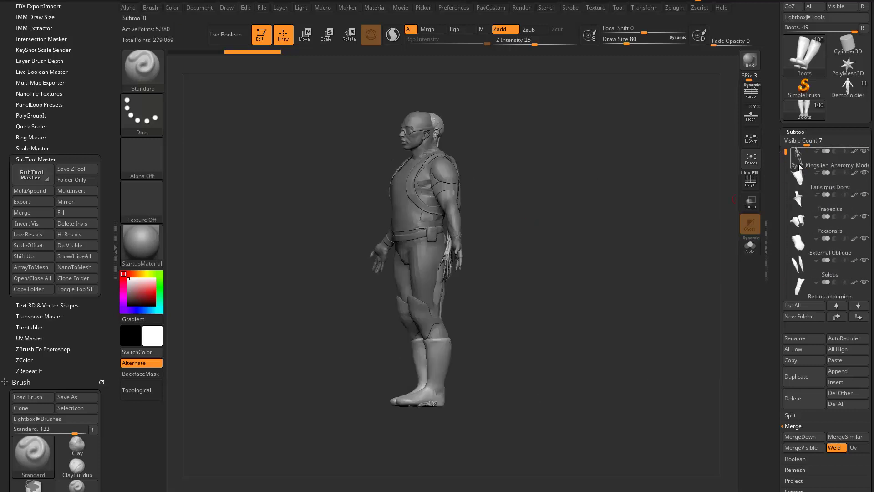
{"action": "left_click_drag", "start_coordinate": [785, 153], "coordinate": [786, 275]}
{"action": "left_click", "coordinate": [824, 177]}
{"action": "left_click", "coordinate": [863, 196]}
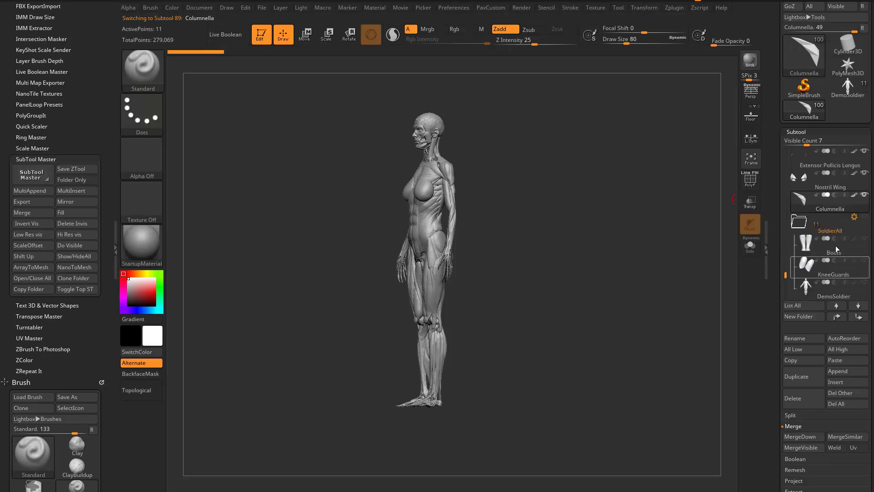
{"action": "left_click", "coordinate": [865, 219]}
{"action": "left_click", "coordinate": [864, 219]}
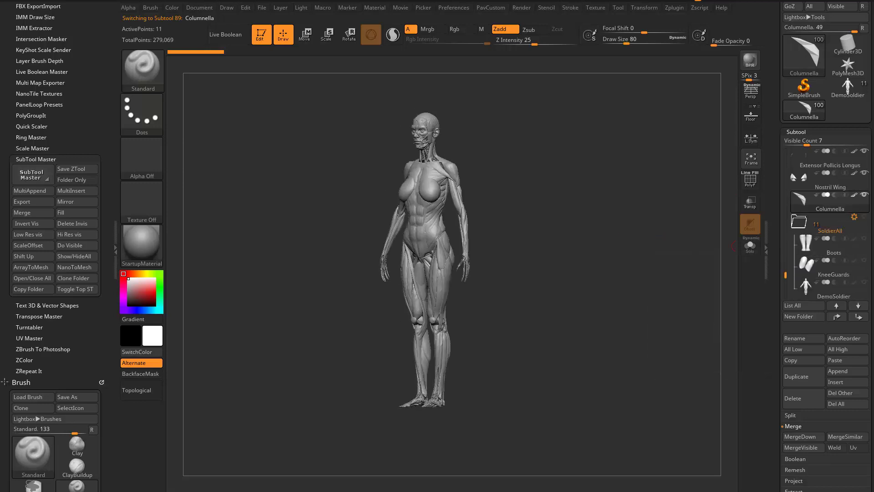